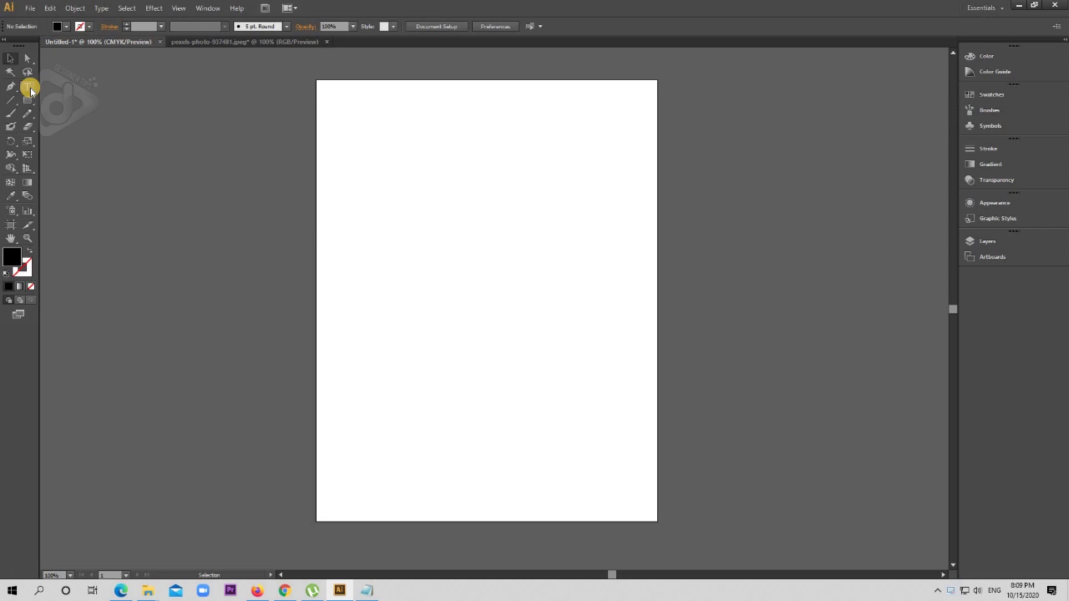
# Add 'Illustrator tutorial' as point text on the left of the artboard and select it.
pyautogui.click(30, 88)
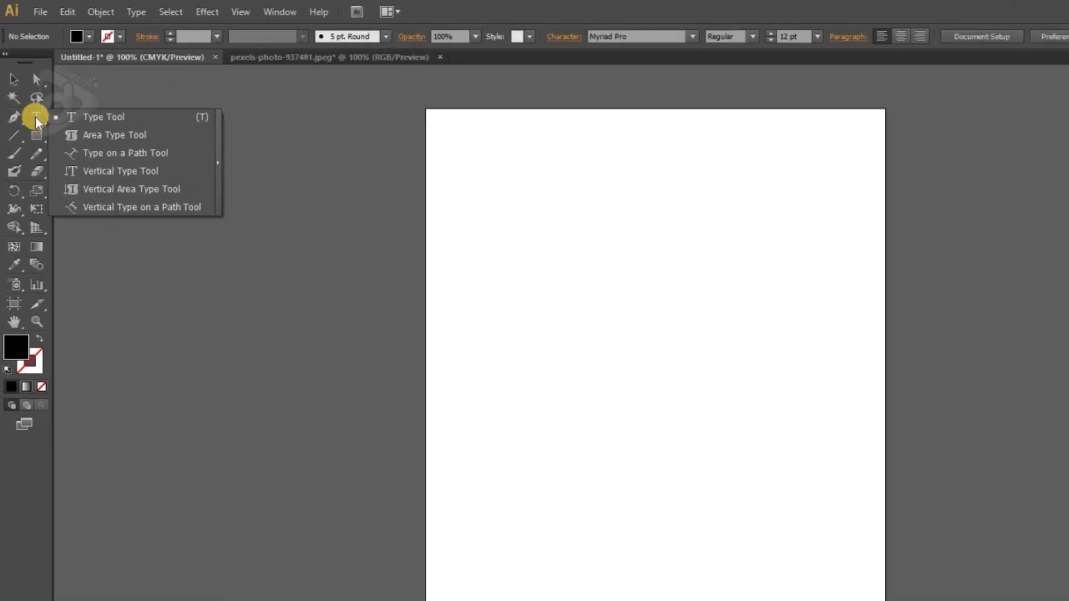
pyautogui.click(84, 119)
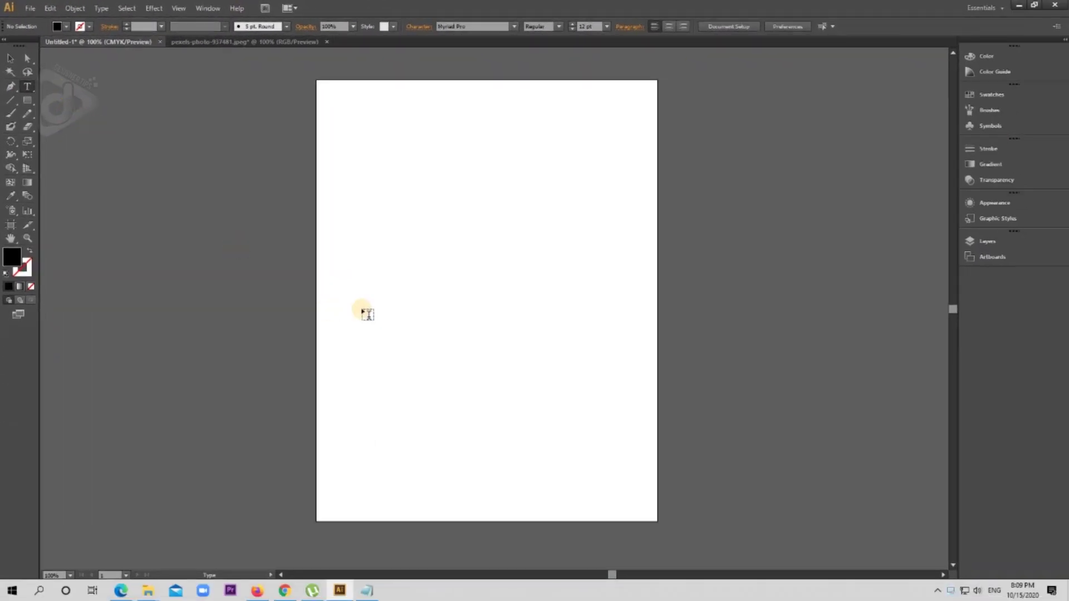
pyautogui.click(363, 286)
pyautogui.write('Illustrator tutorial')
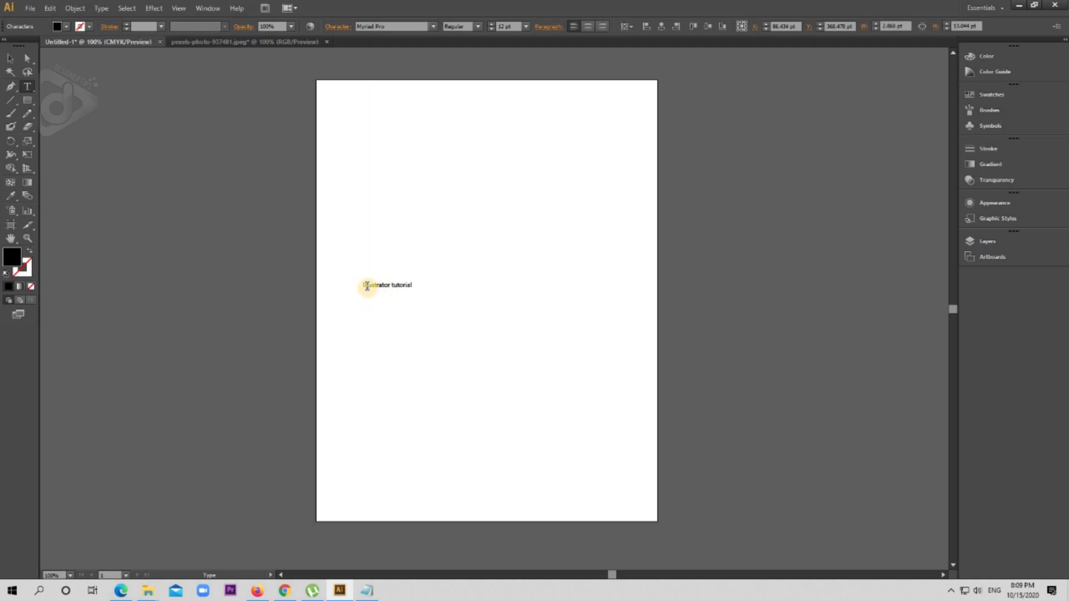
pyautogui.moveTo(415, 285); pyautogui.dragTo(352, 285)
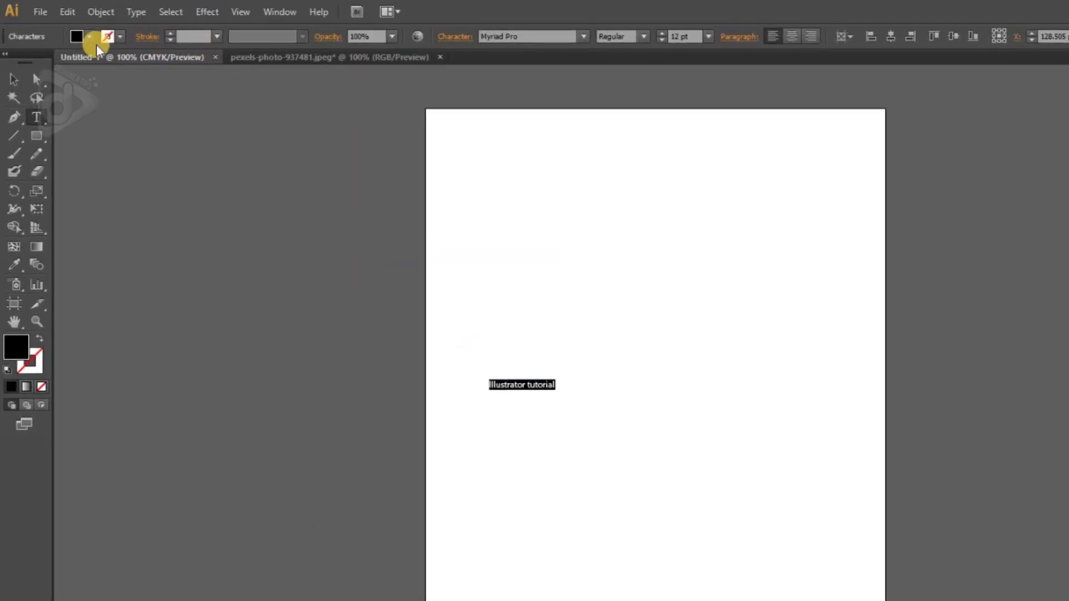
# Fill the text with dark green, trying red first, then picking green in the Color Picker.
pyautogui.click(88, 37)
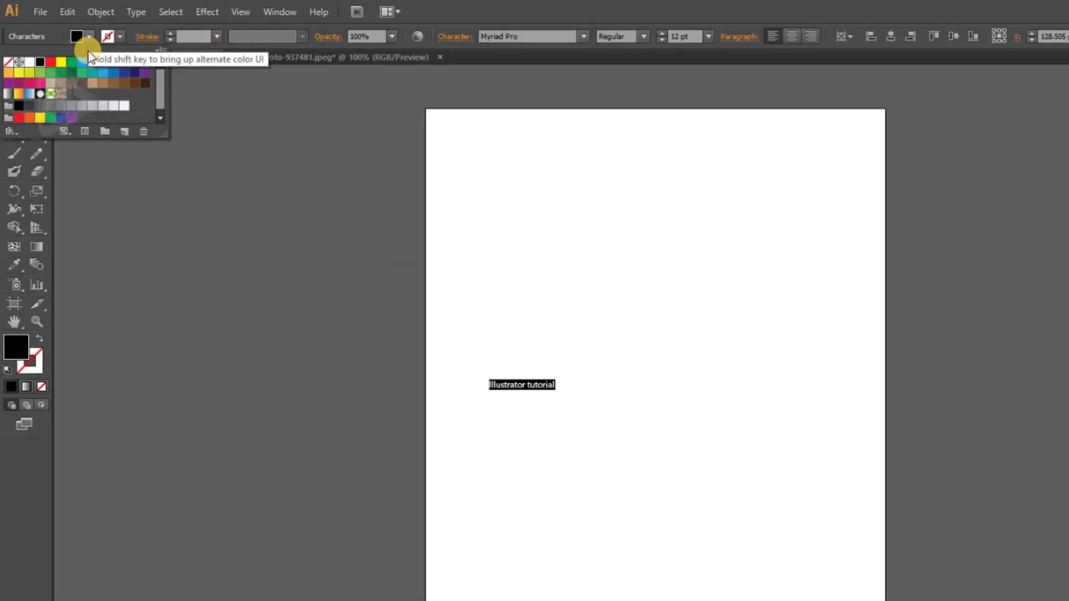
pyautogui.click(114, 62)
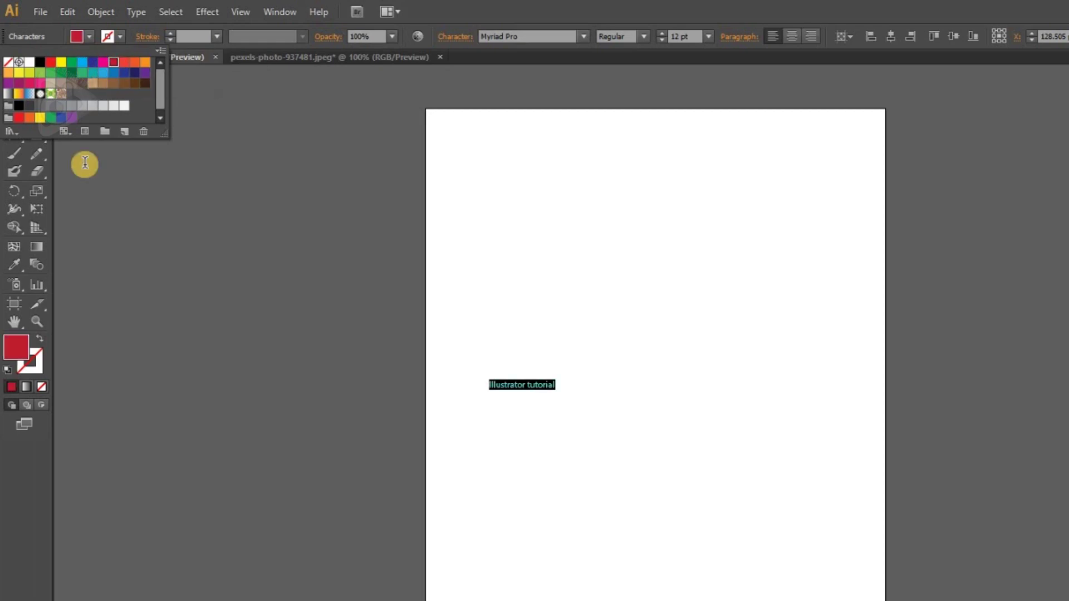
pyautogui.click(14, 349)
pyautogui.doubleClick(14, 350)
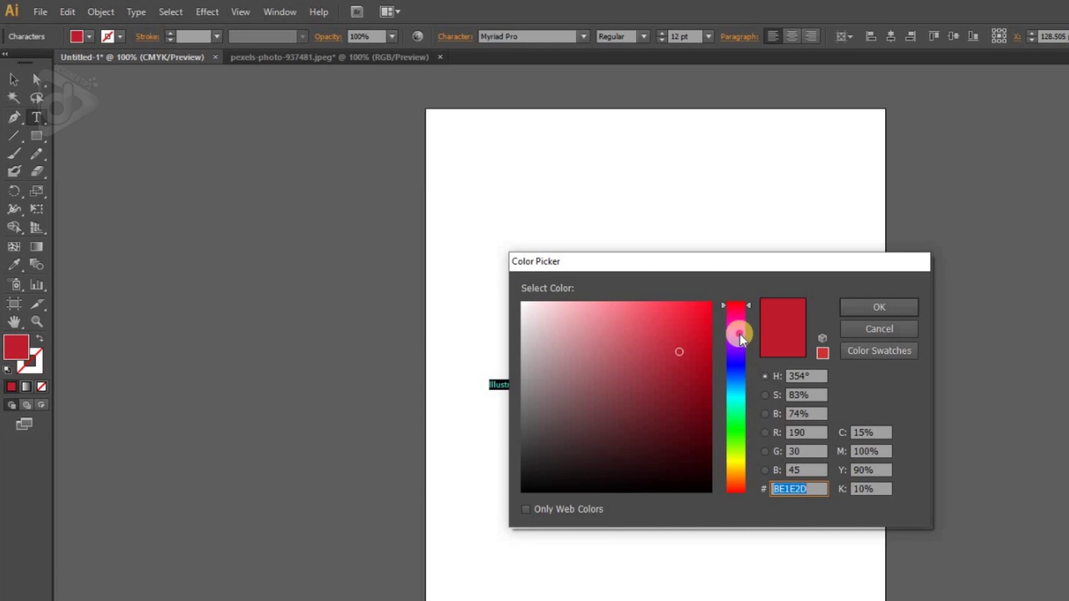
pyautogui.moveTo(739, 333)
pyautogui.mouseDown()
pyautogui.moveTo(735, 411)
pyautogui.moveTo(711, 421)
pyautogui.mouseUp()
pyautogui.click(879, 306)
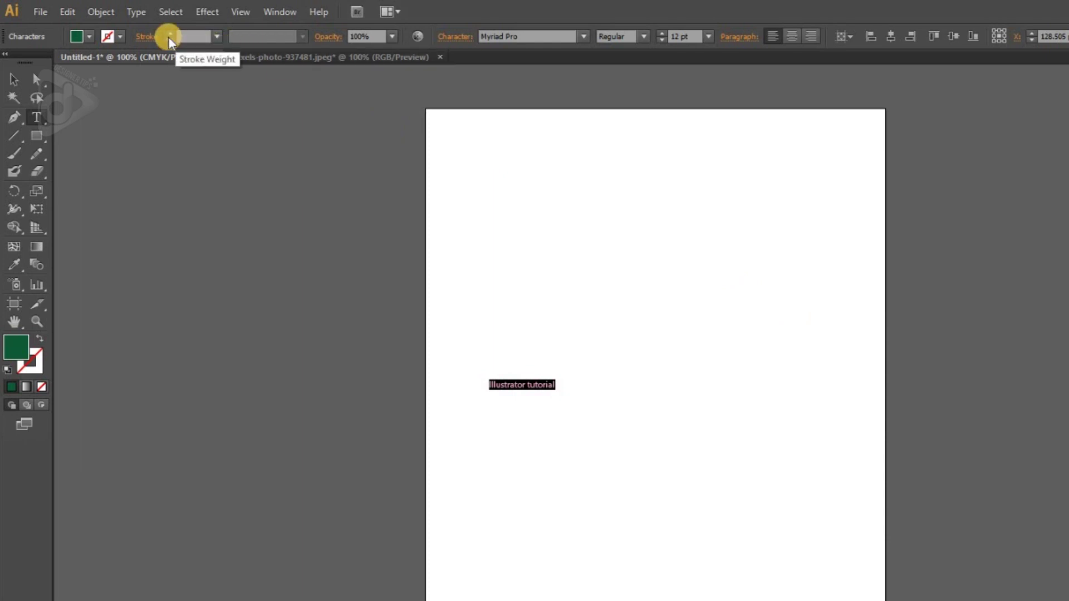
# Try a 14 pt stroke on the text, then set the stroke weight back to 0.
pyautogui.click(217, 38)
pyautogui.click(244, 290)
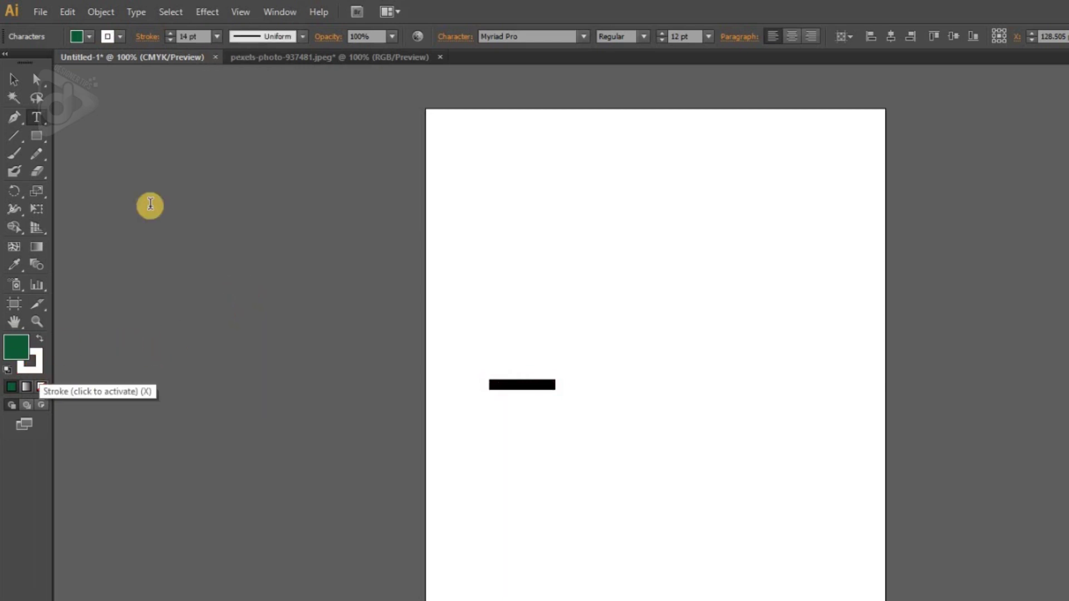
pyautogui.click(195, 36)
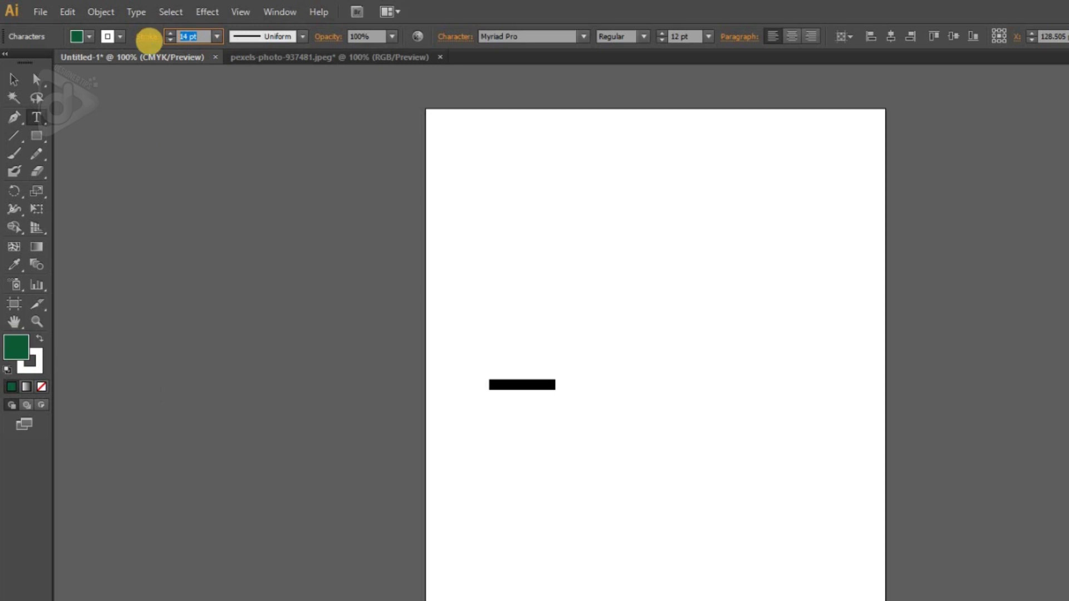
pyautogui.write('0')
pyautogui.press('Return')
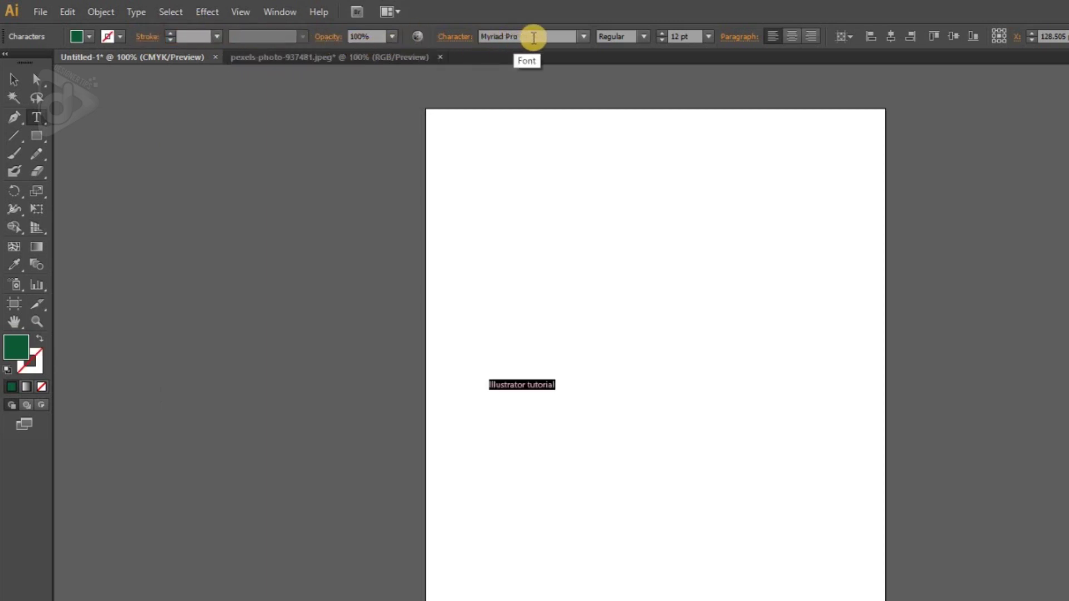
# Set the heading font to Roboto after briefly trying OCR A Extended.
pyautogui.click(584, 36)
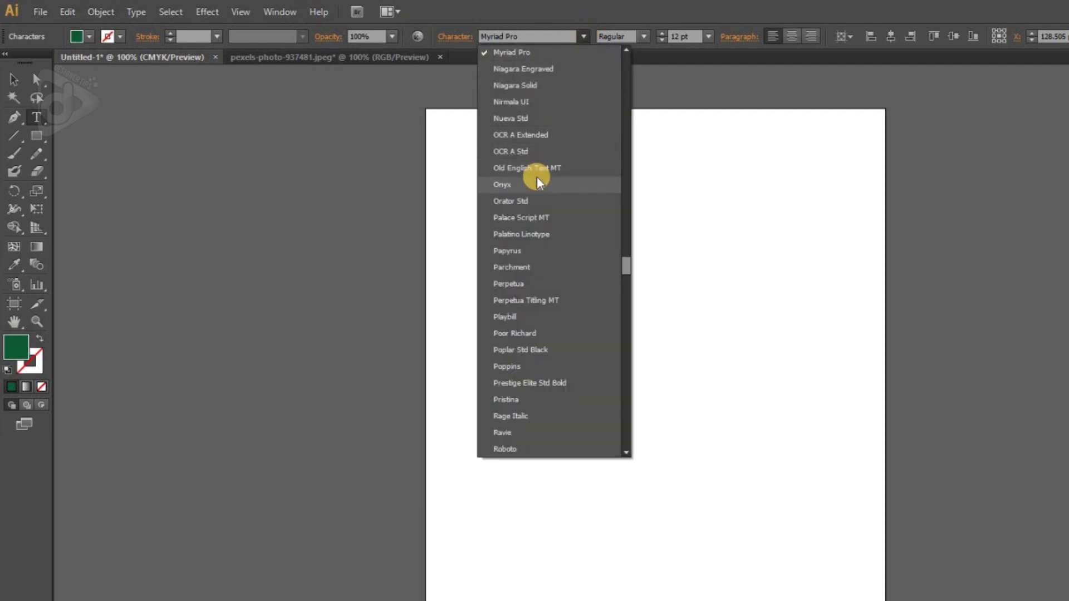
pyautogui.click(522, 134)
pyautogui.click(548, 36)
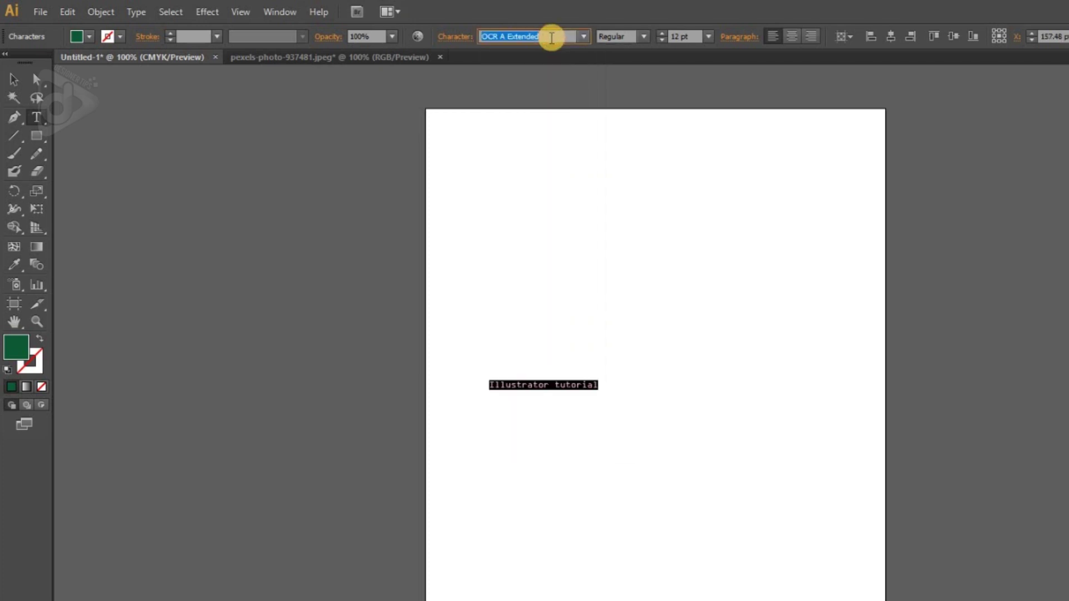
pyautogui.write('Roboto')
pyautogui.press('Return')
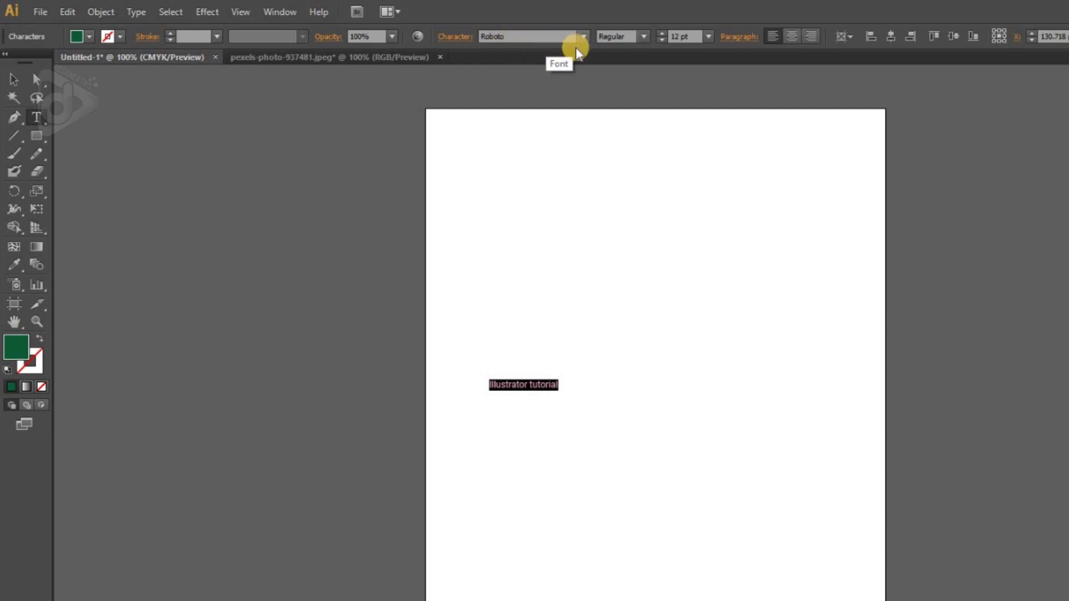
# Make the heading Bold at 72 pt, then deselect it.
pyautogui.click(641, 40)
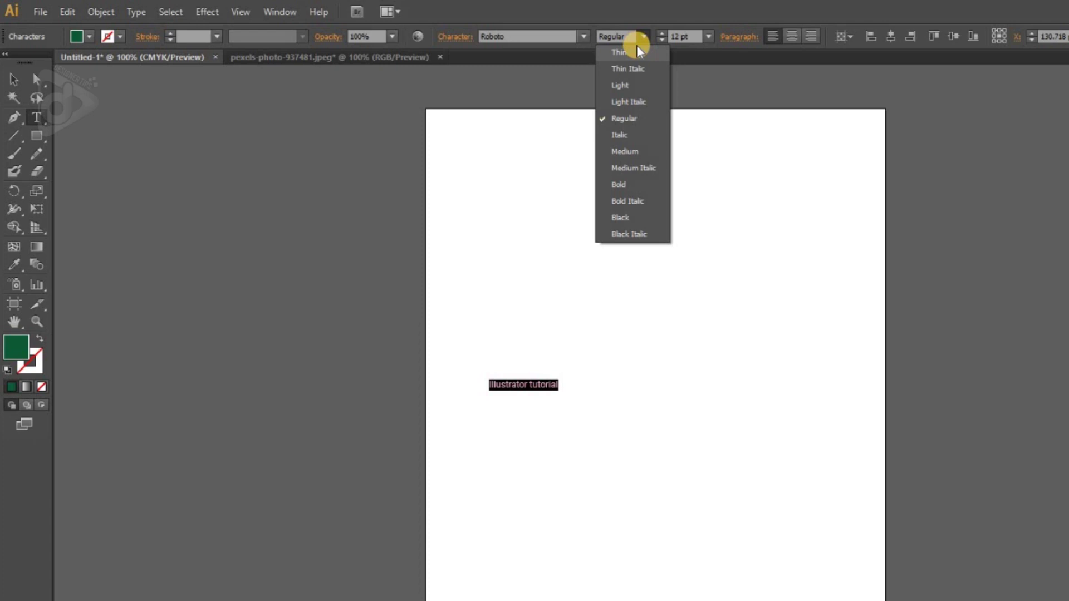
pyautogui.click(624, 182)
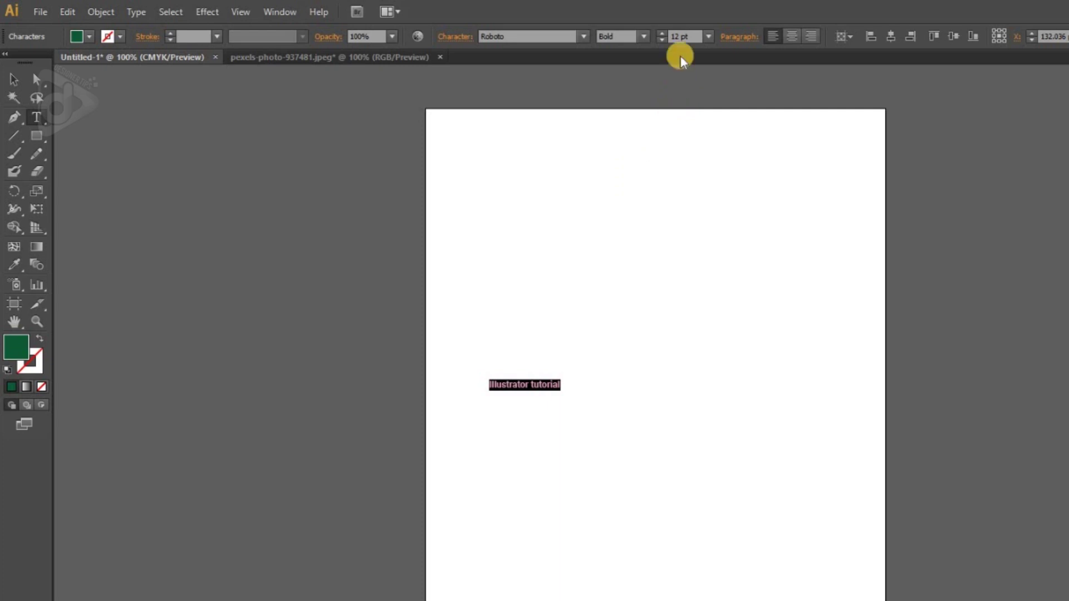
pyautogui.click(707, 39)
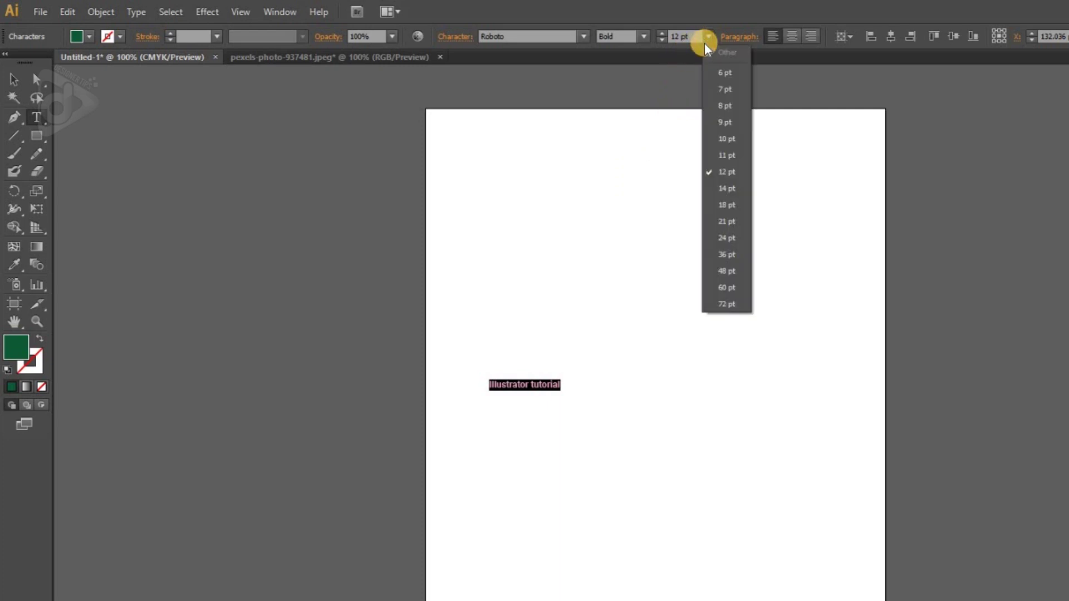
pyautogui.click(737, 303)
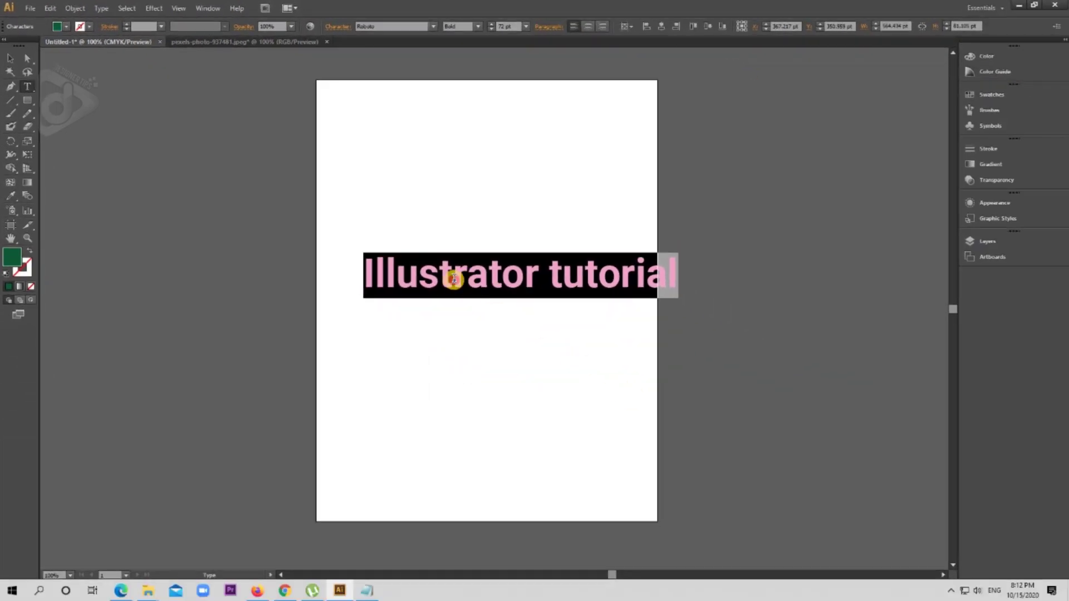
pyautogui.click(453, 277)
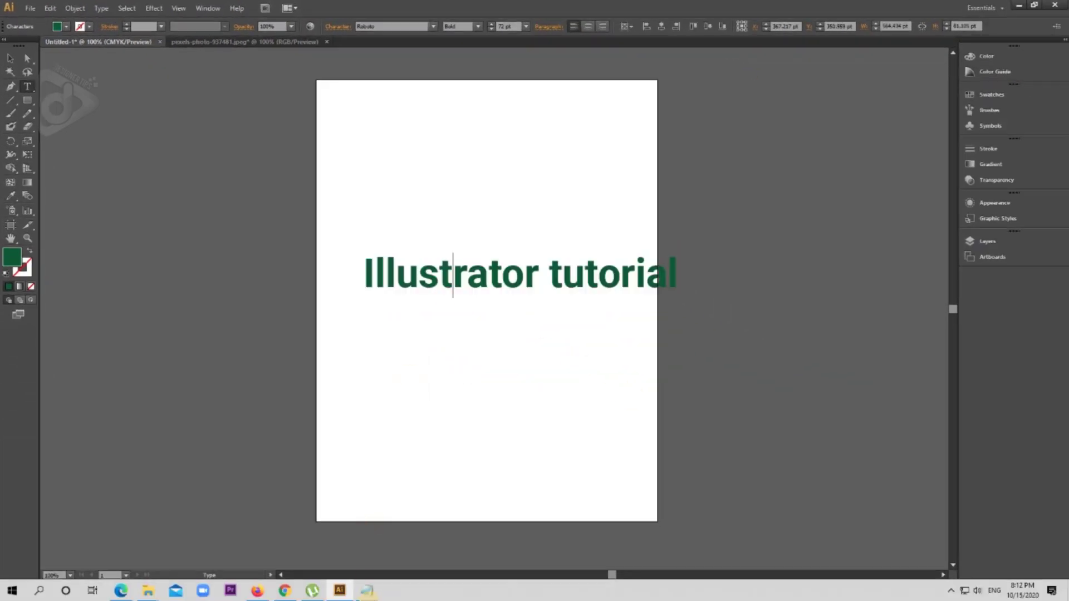
# Select the first Lorem ipsum paragraph in the notes and return to the artboard.
pyautogui.hotkey('alt', 'Tab')
pyautogui.click(133, 140)
pyautogui.moveTo(98, 120); pyautogui.dragTo(512, 140)
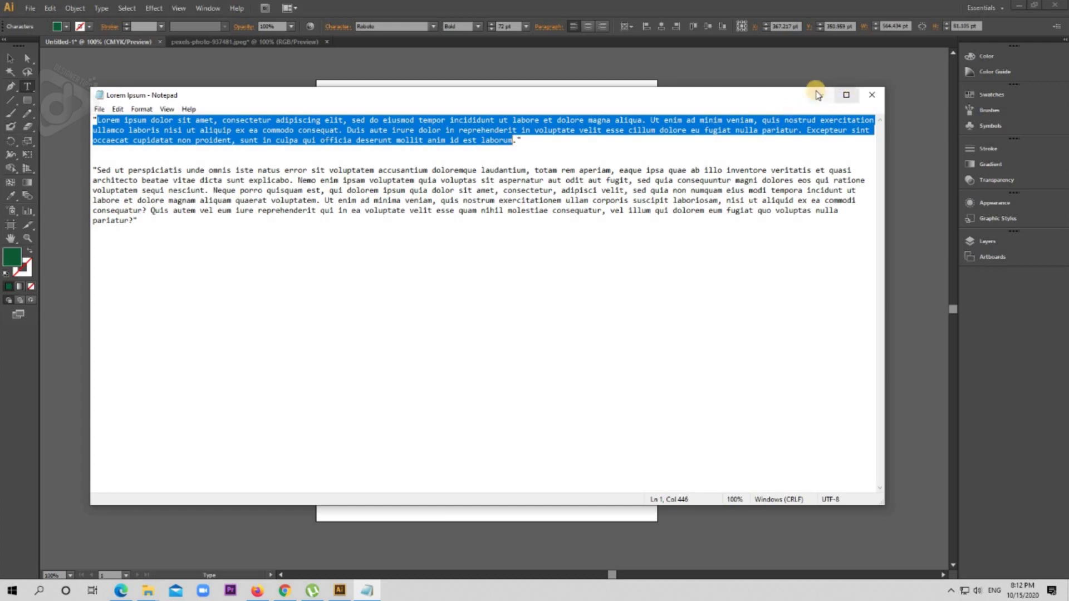
pyautogui.click(818, 95)
pyautogui.click(10, 58)
# Draw a text frame below the heading filled with placeholder text, and select all of it.
pyautogui.click(22, 88)
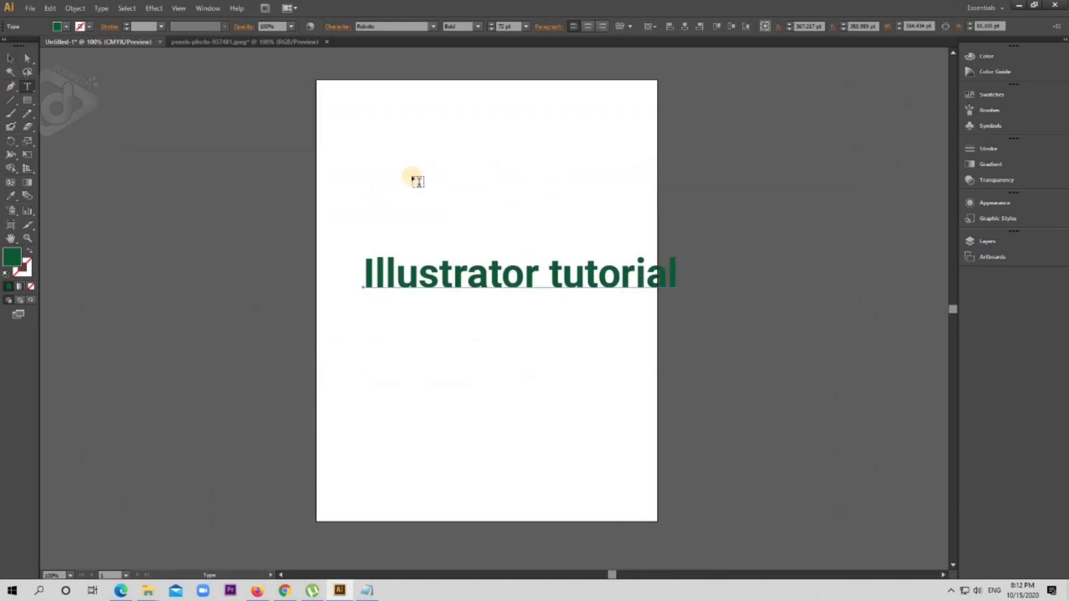
pyautogui.scroll(-5, 490, 212)
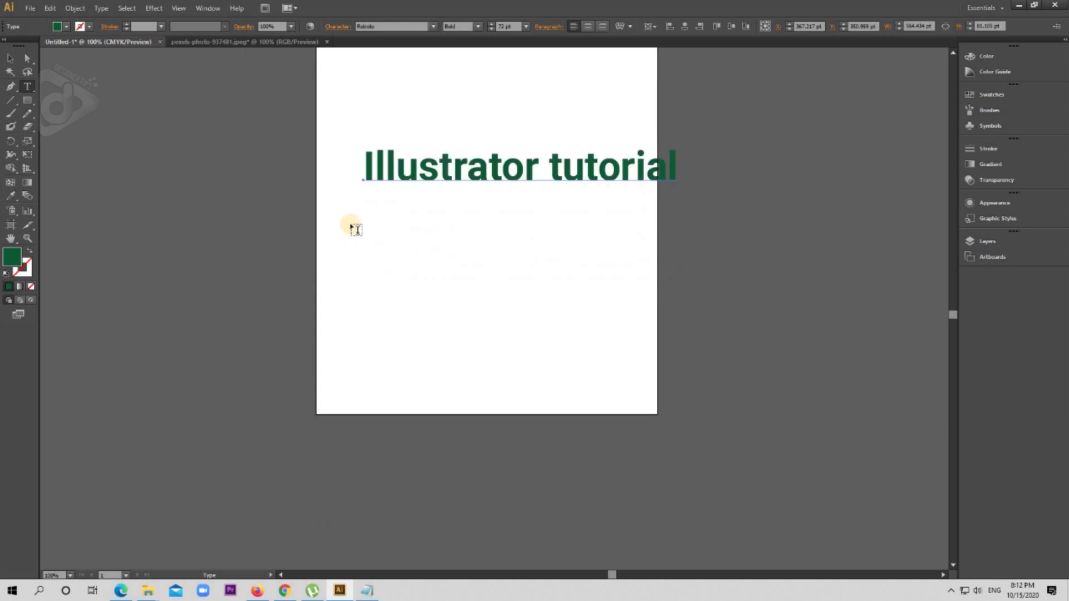
pyautogui.moveTo(352, 205)
pyautogui.mouseDown()
pyautogui.moveTo(479, 318)
pyautogui.moveTo(599, 379)
pyautogui.mouseUp()
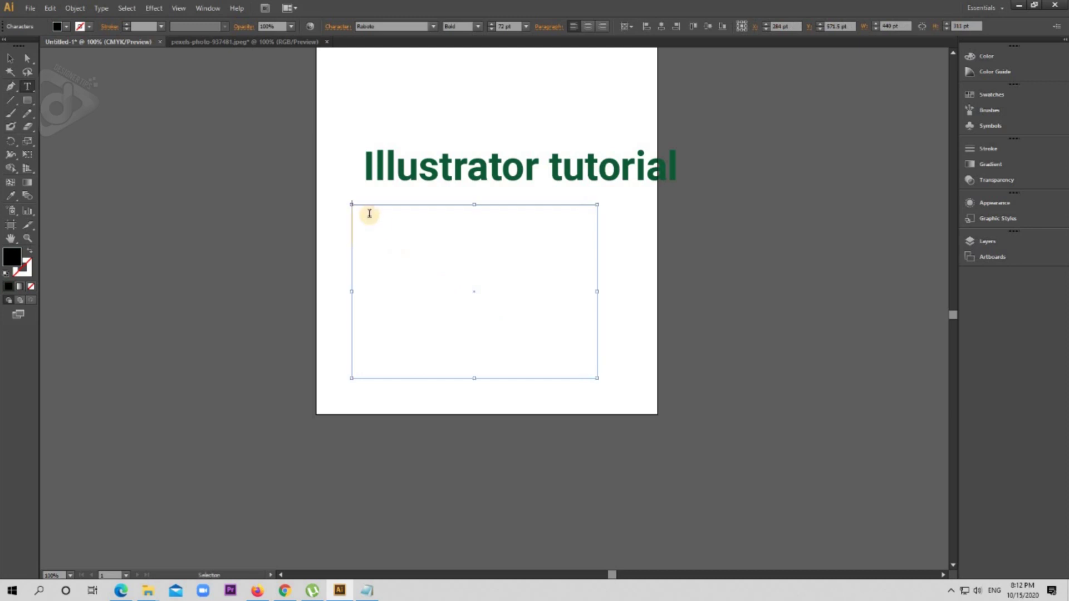
pyautogui.write('jjjjjj')
pyautogui.press('BackSpace')
pyautogui.press('BackSpace')
pyautogui.press('BackSpace')
pyautogui.press('BackSpace')
pyautogui.press('BackSpace')
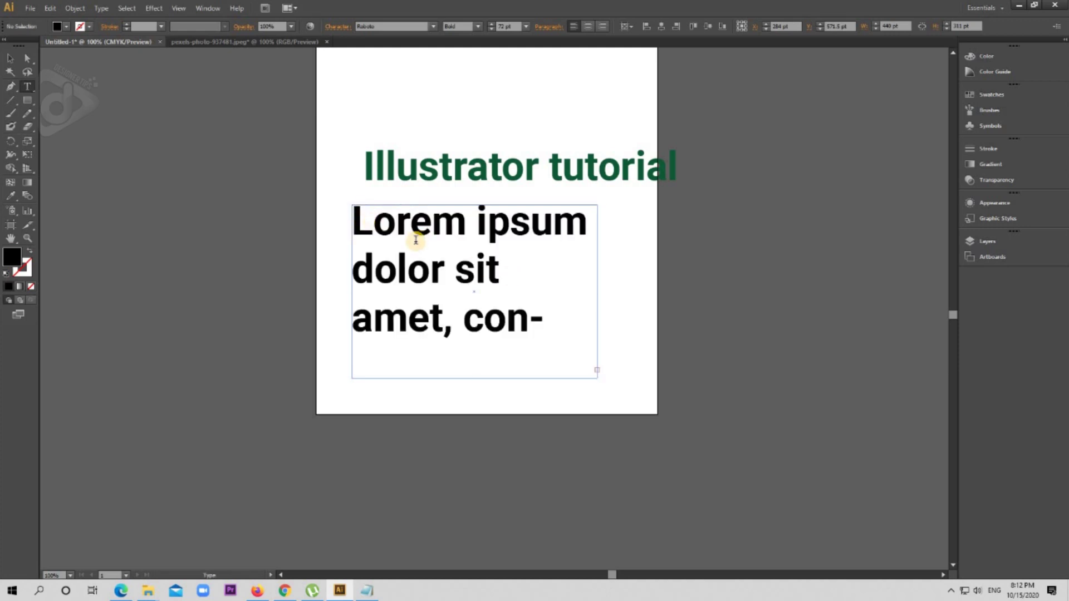
pyautogui.click(446, 262)
pyautogui.press('ctrl')
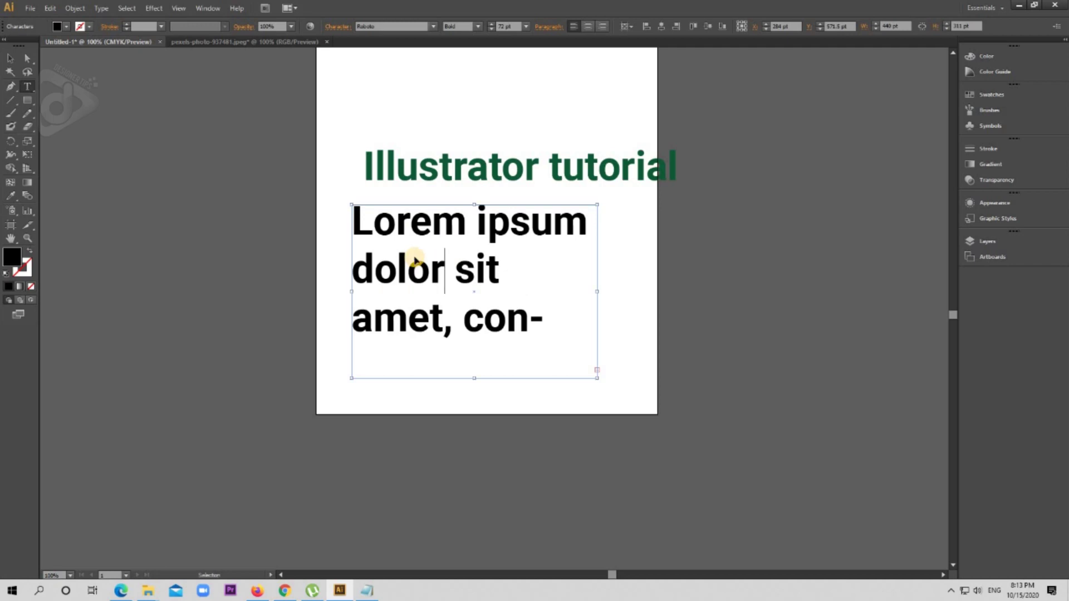
pyautogui.hotkey('ctrl', 'a')
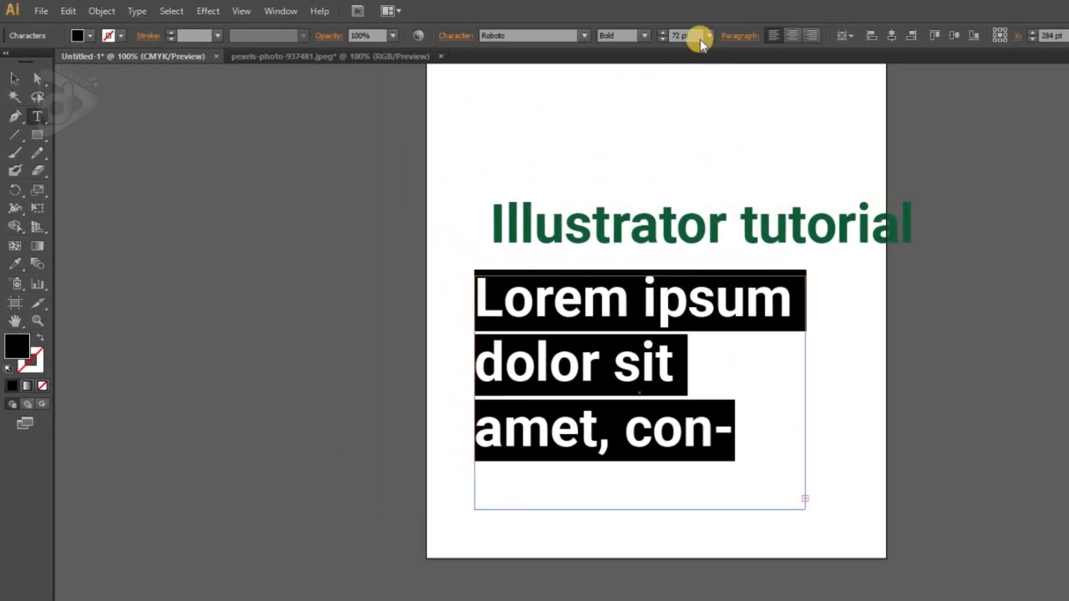
# Set the paragraph text to 15 pt Roboto Medium.
pyautogui.click(700, 38)
pyautogui.write('15')
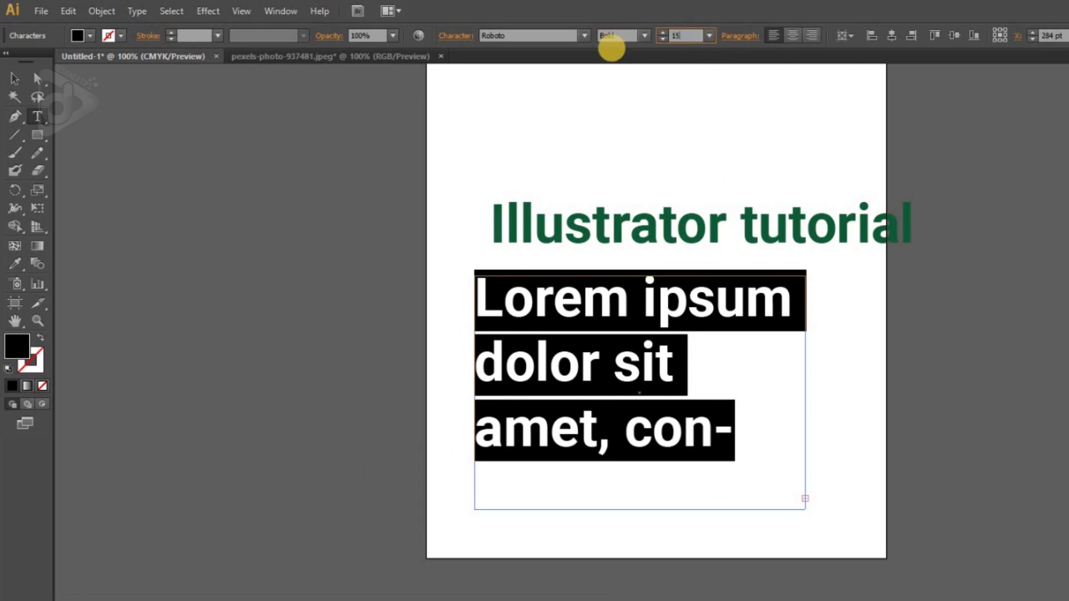
pyautogui.press('Return')
pyautogui.click(752, 321)
pyautogui.moveTo(762, 357); pyautogui.dragTo(425, 277)
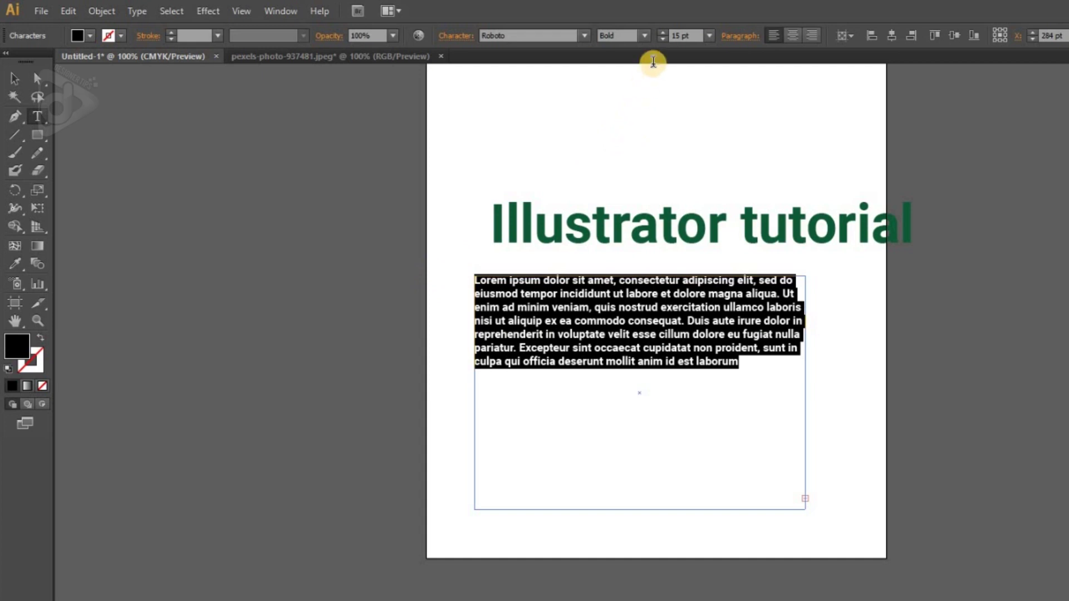
pyautogui.click(647, 35)
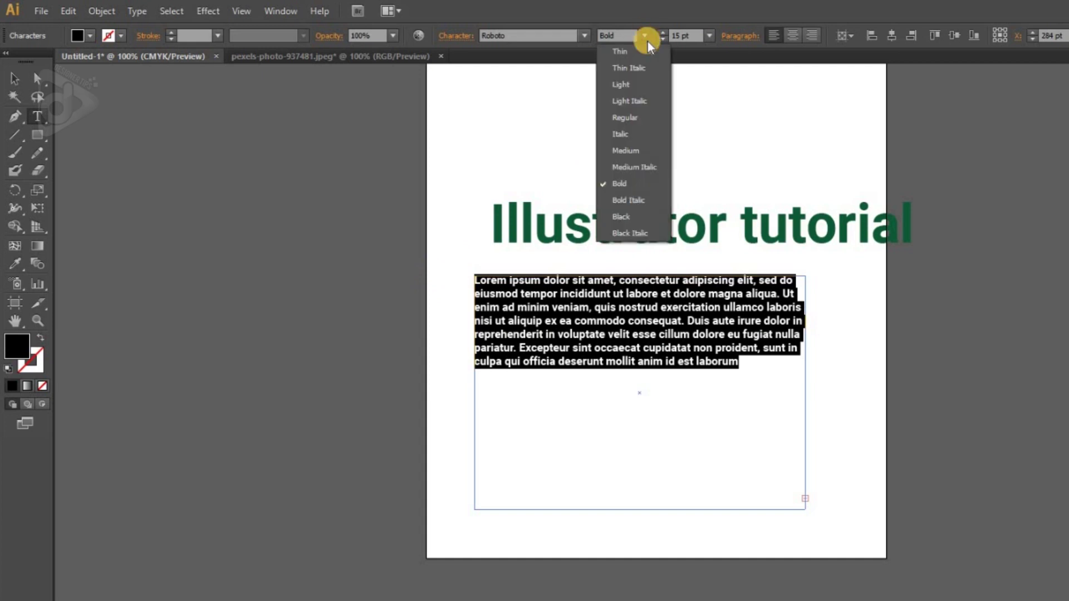
pyautogui.click(627, 149)
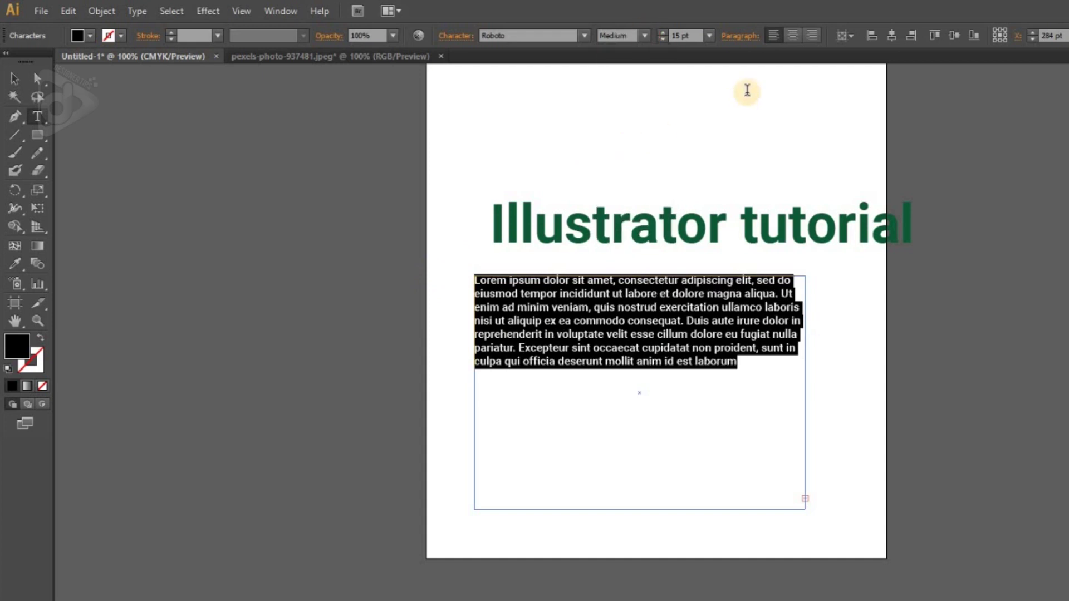
# Try left and center alignment, then right-align the paragraph and select its frame.
pyautogui.click(772, 36)
pyautogui.click(794, 35)
pyautogui.moveTo(770, 361)
pyautogui.mouseDown()
pyautogui.moveTo(581, 356)
pyautogui.moveTo(484, 316)
pyautogui.moveTo(465, 277)
pyautogui.mouseUp()
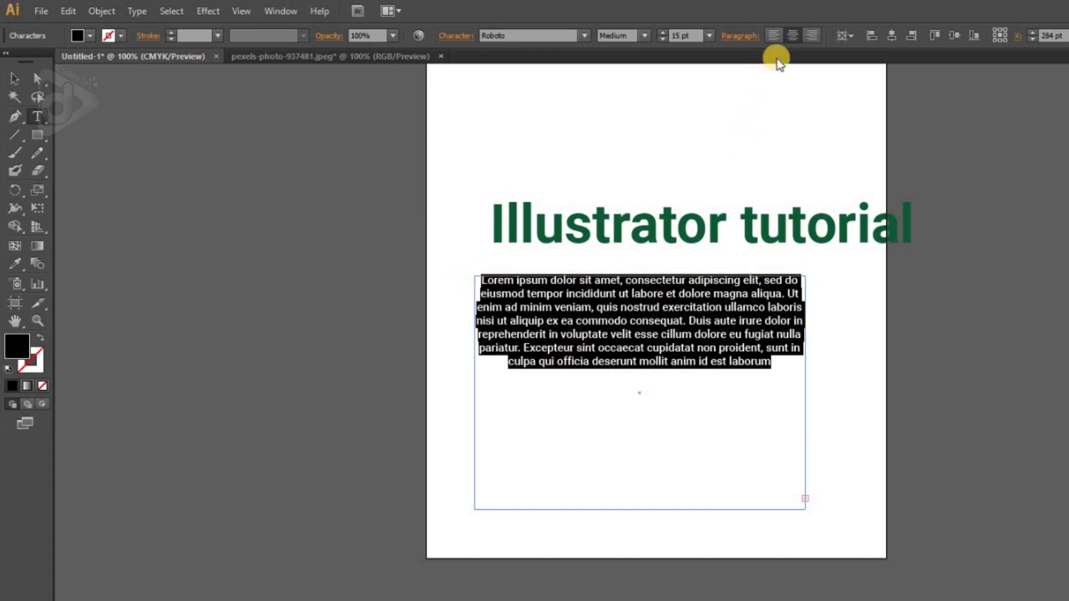
pyautogui.click(809, 36)
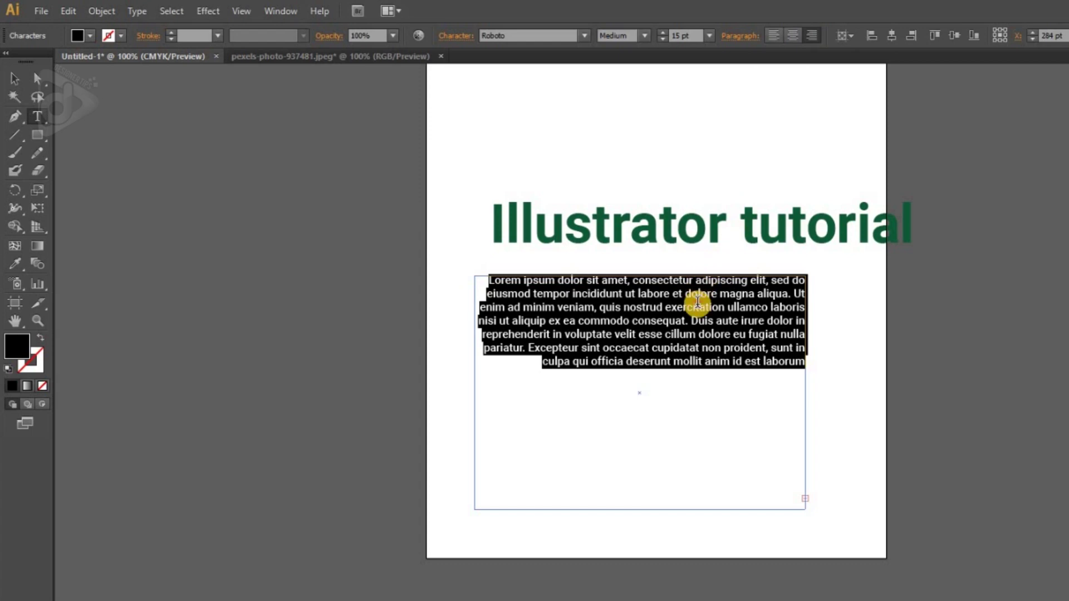
pyautogui.click(750, 356)
pyautogui.click(535, 365)
pyautogui.moveTo(535, 365); pyautogui.dragTo(807, 278)
pyautogui.click(14, 79)
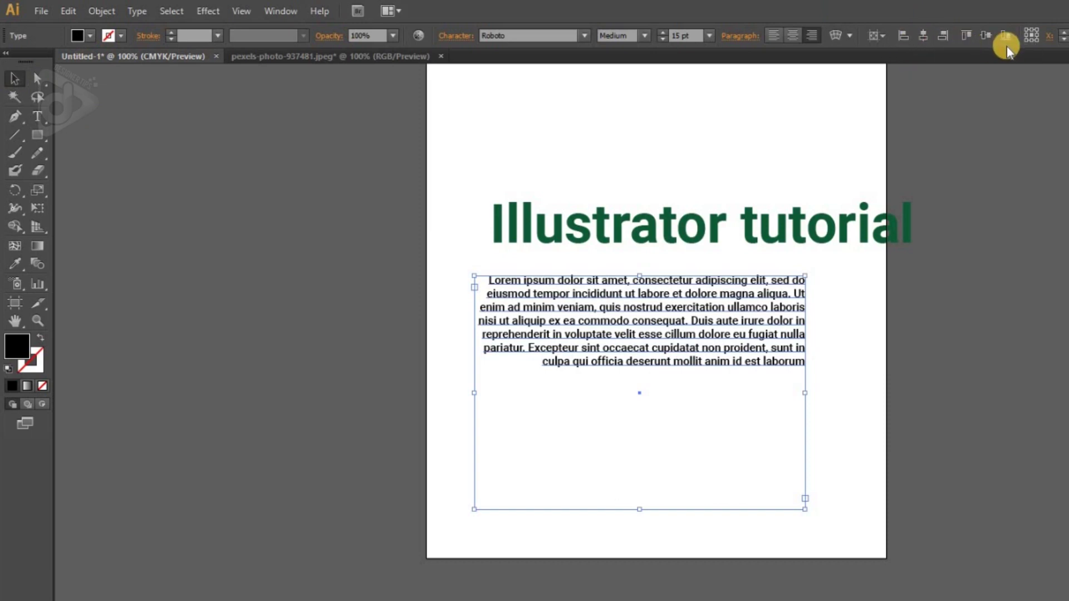
# Deselect the text frame and open the Window menu to reach the Type panels.
pyautogui.scroll(3, 880, 198)
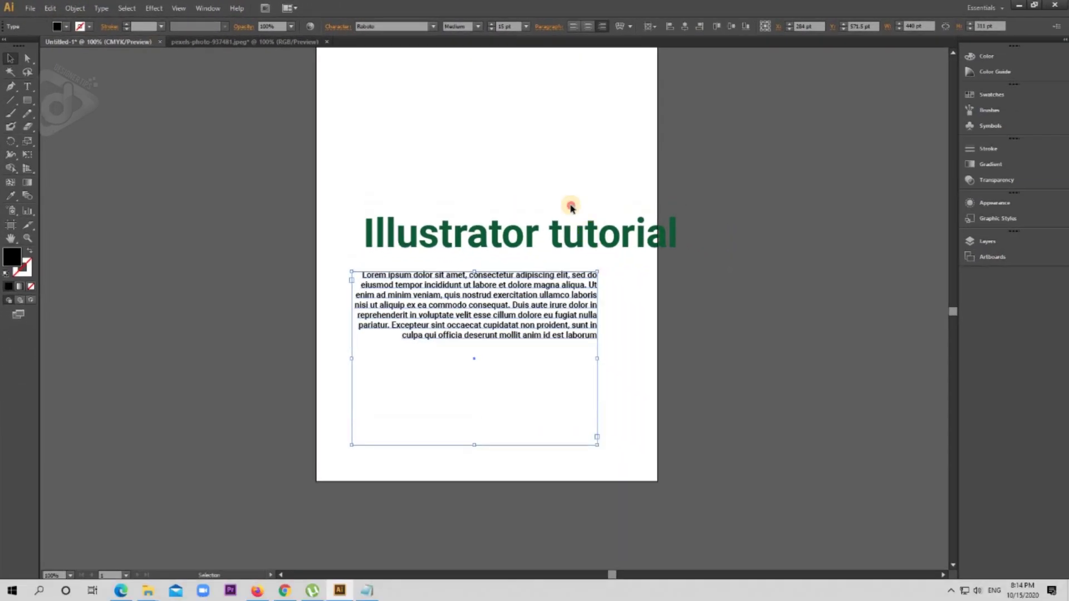
pyautogui.click(571, 207)
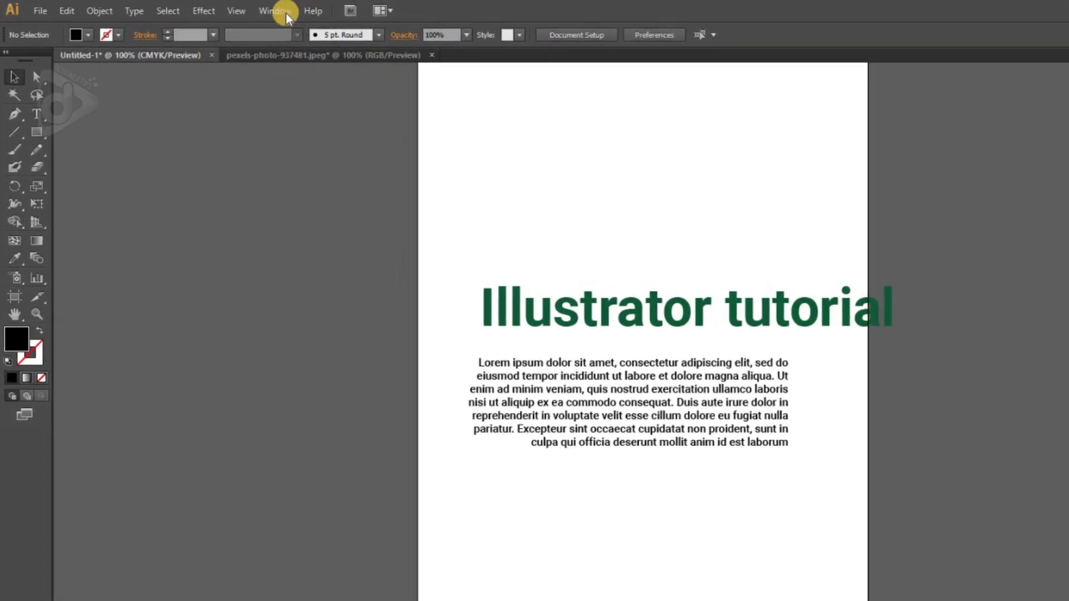
pyautogui.click(214, 9)
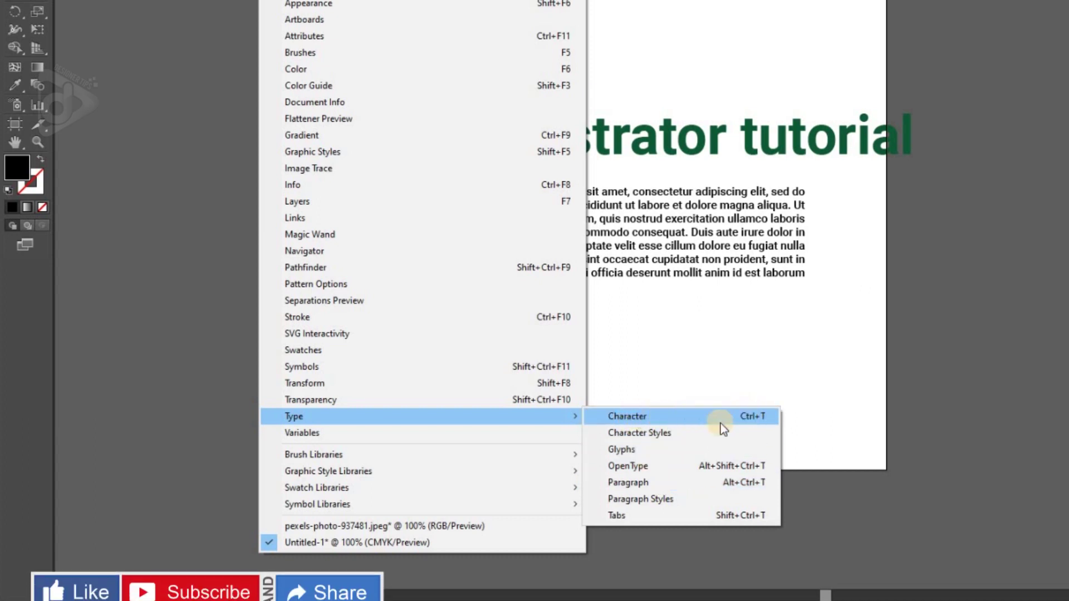
# Open the Character panel and dock it, expanded, in the right-side panel column.
pyautogui.click(634, 419)
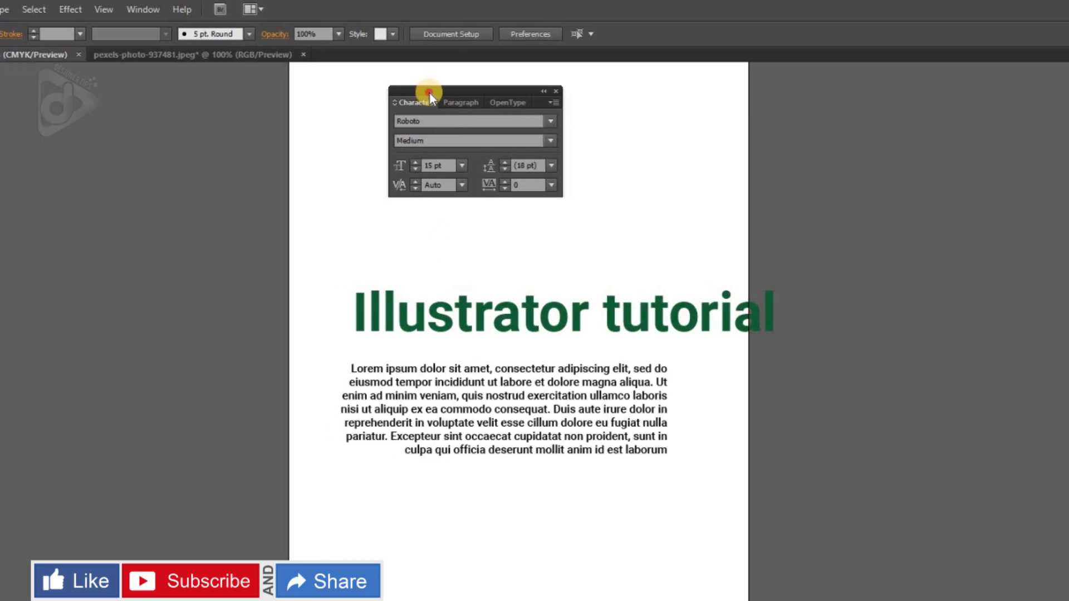
pyautogui.moveTo(567, 88)
pyautogui.mouseDown()
pyautogui.moveTo(947, 369)
pyautogui.moveTo(935, 373)
pyautogui.mouseUp()
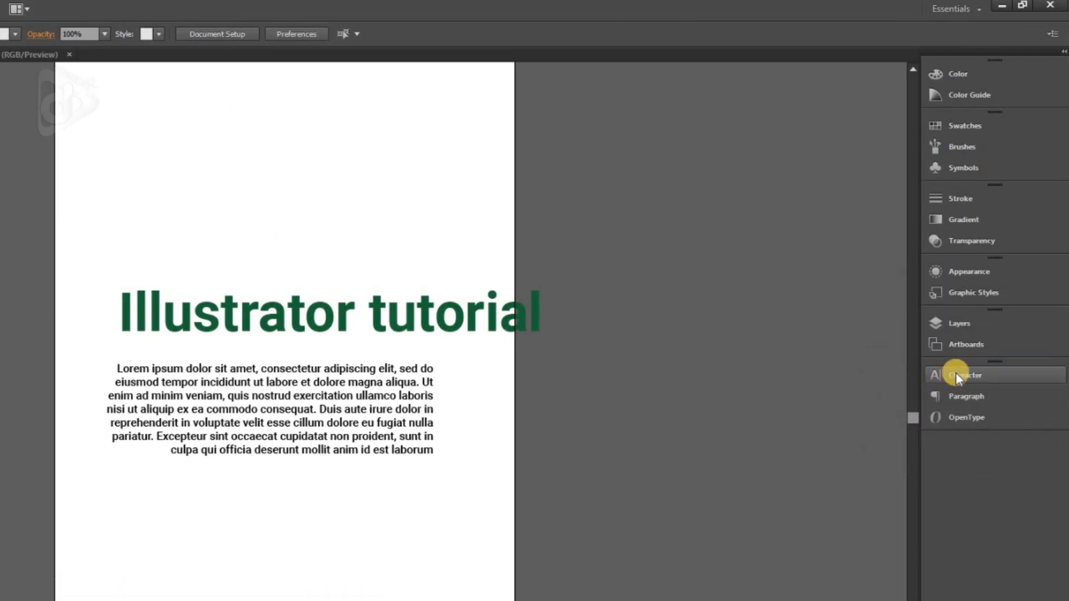
pyautogui.click(957, 373)
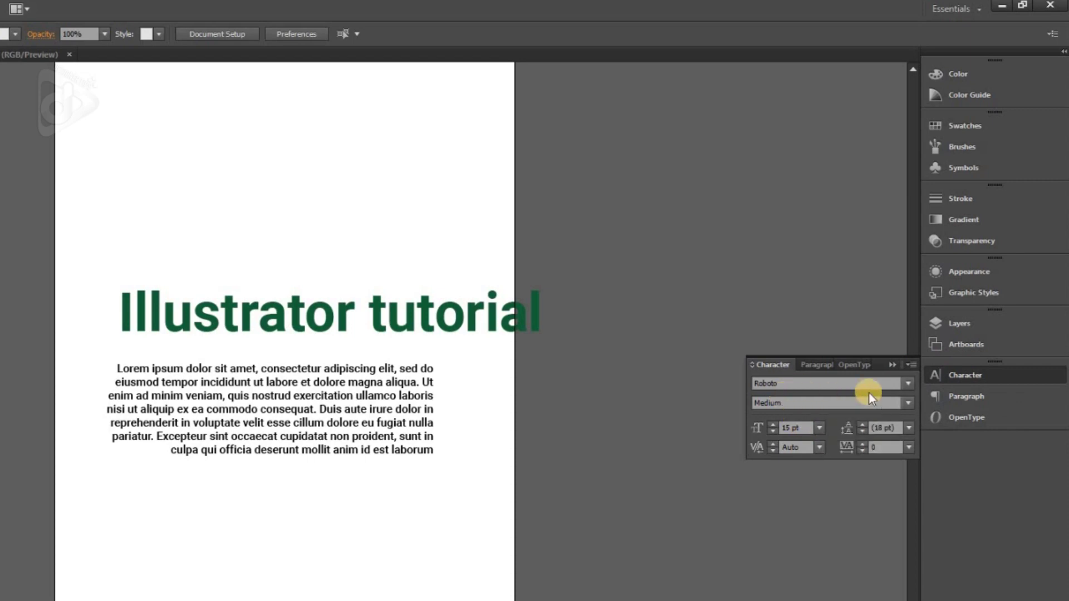
# Browse the font family and style lists, keeping Roboto Bold for the heading.
pyautogui.click(908, 385)
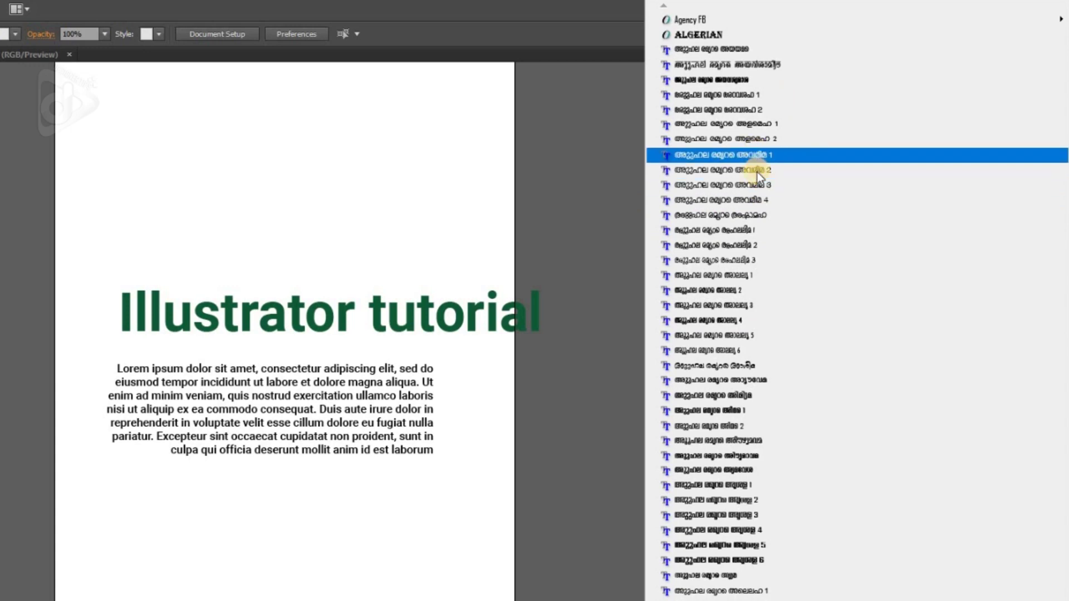
pyautogui.press('Down')
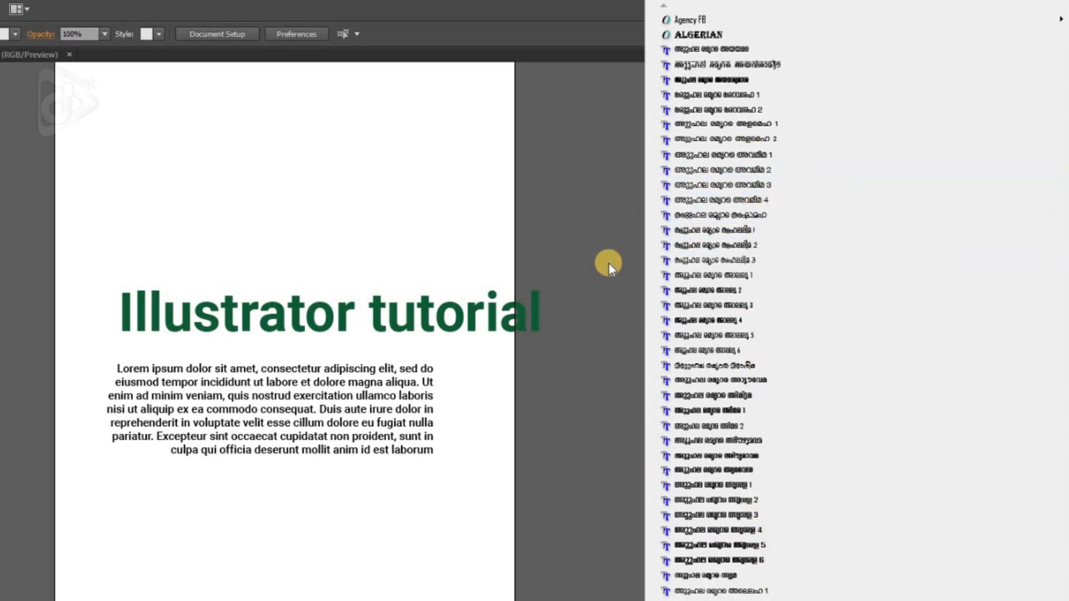
pyautogui.click(507, 322)
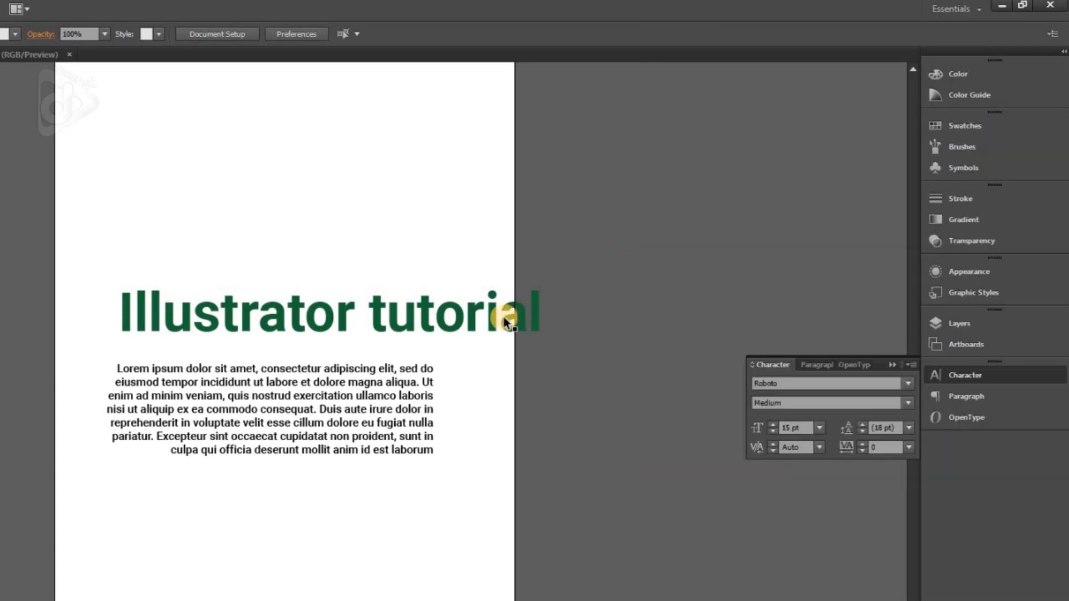
pyautogui.click(908, 404)
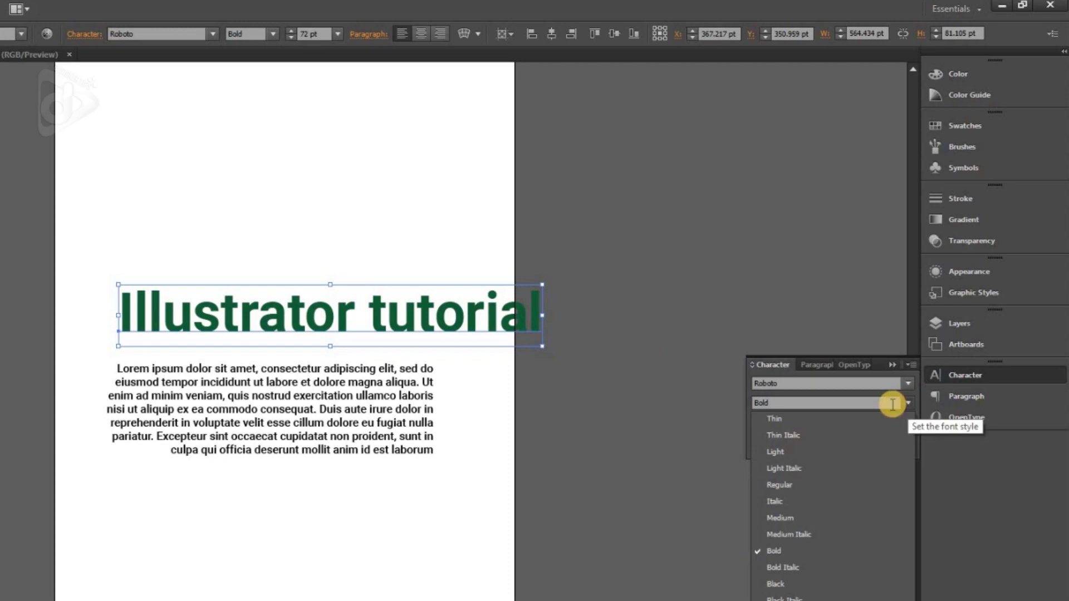
pyautogui.click(846, 410)
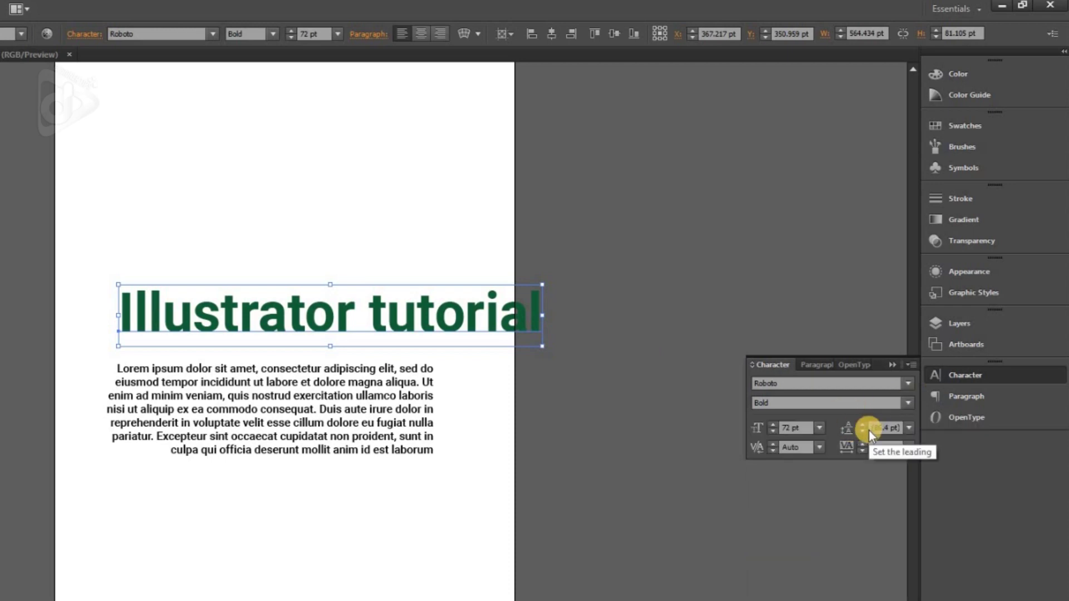
# Select the body paragraph and try leading values of 14 pt, then 60 pt.
pyautogui.click(273, 424)
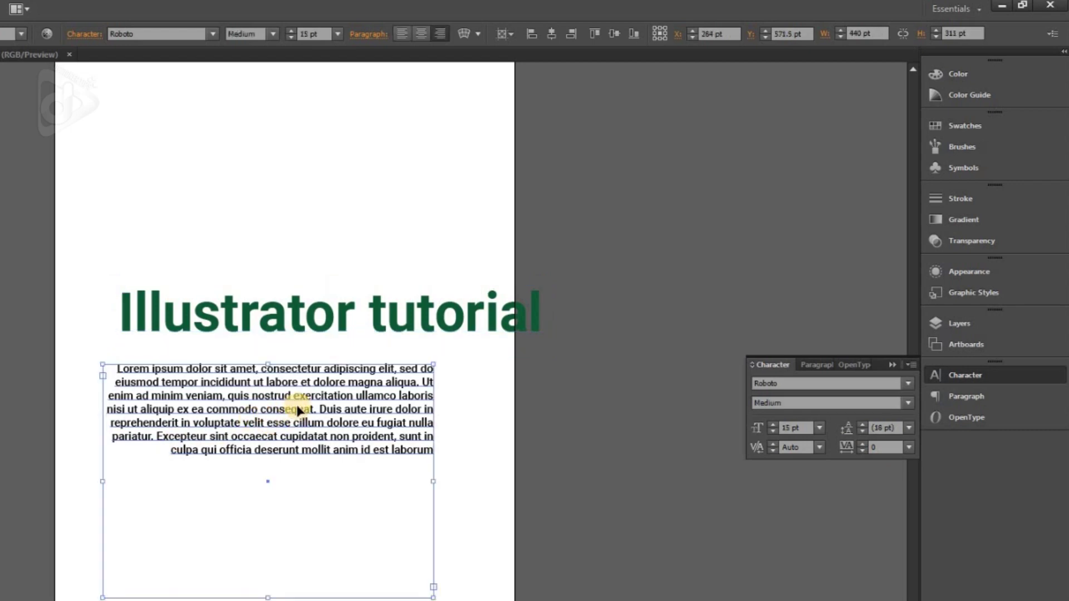
pyautogui.doubleClick(297, 410)
pyautogui.tripleClick(297, 407)
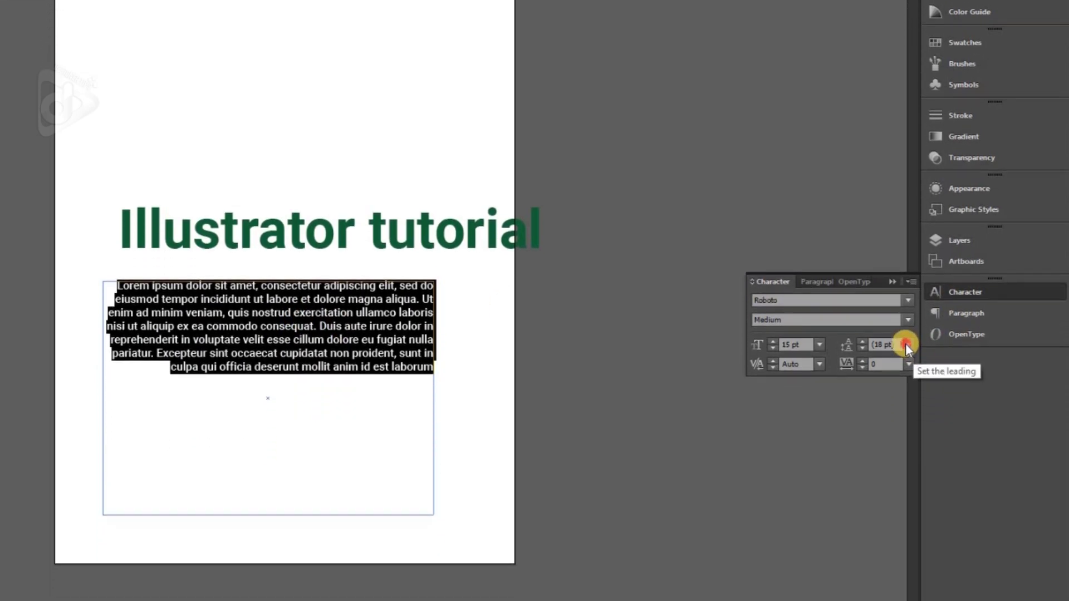
pyautogui.click(906, 345)
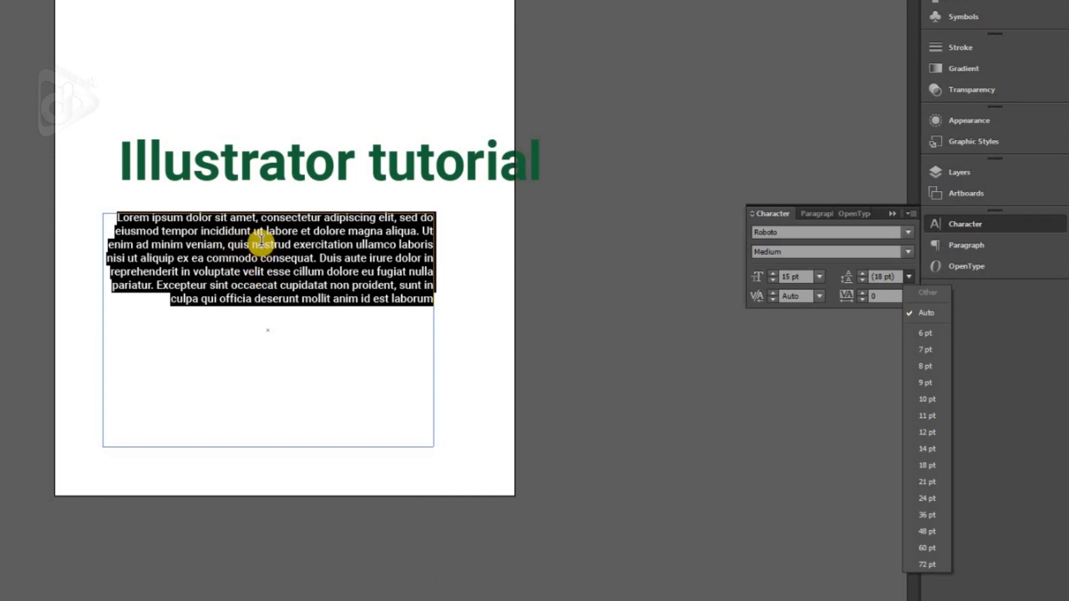
pyautogui.click(934, 447)
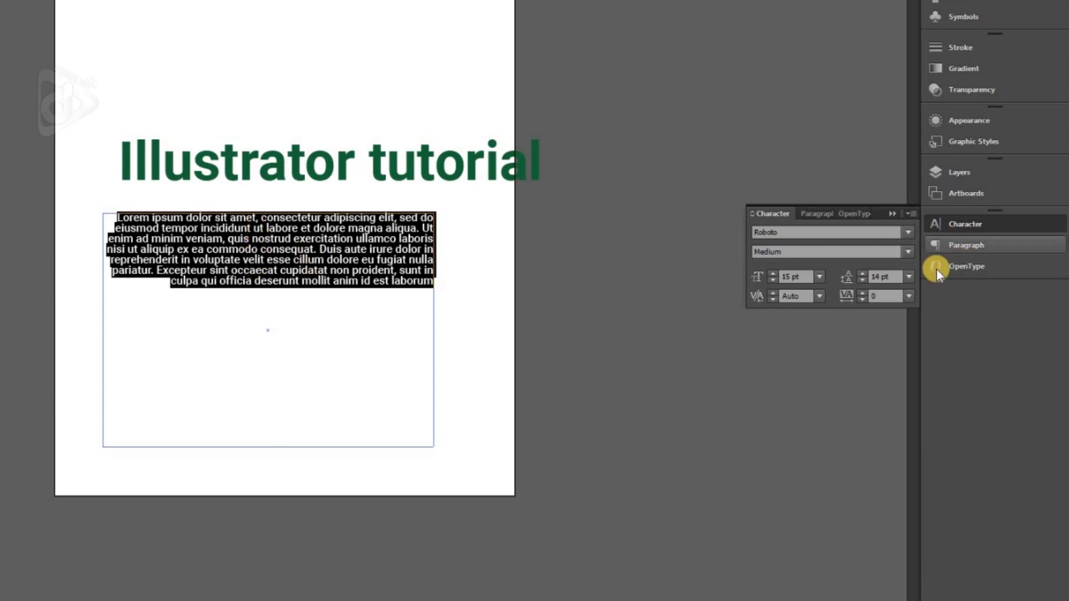
pyautogui.click(908, 278)
pyautogui.click(930, 551)
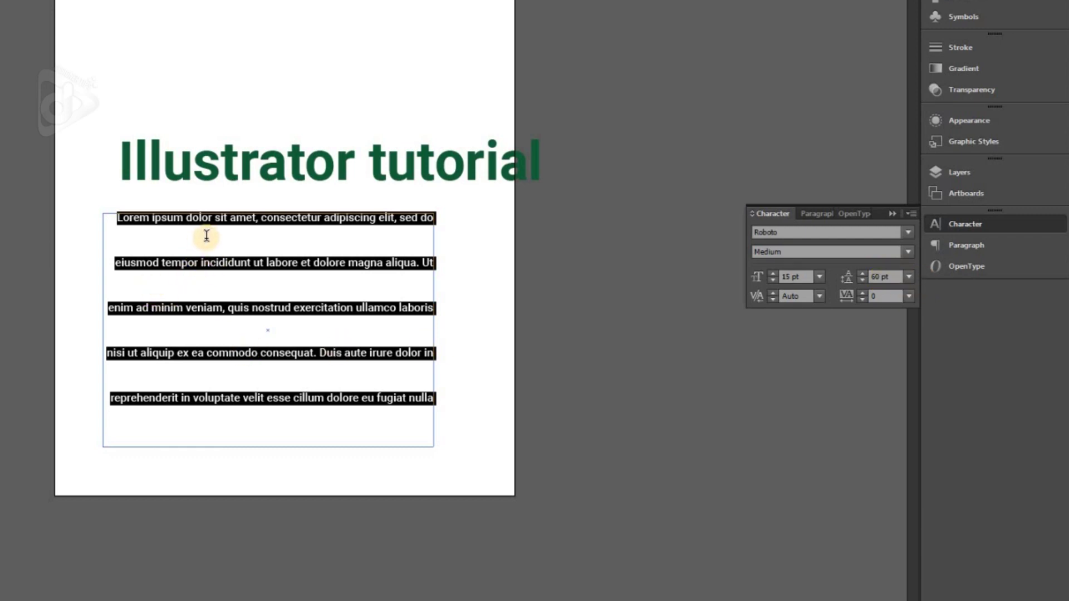
# Reselect all body text, reset leading to Auto, and show the tracking presets.
pyautogui.click(212, 266)
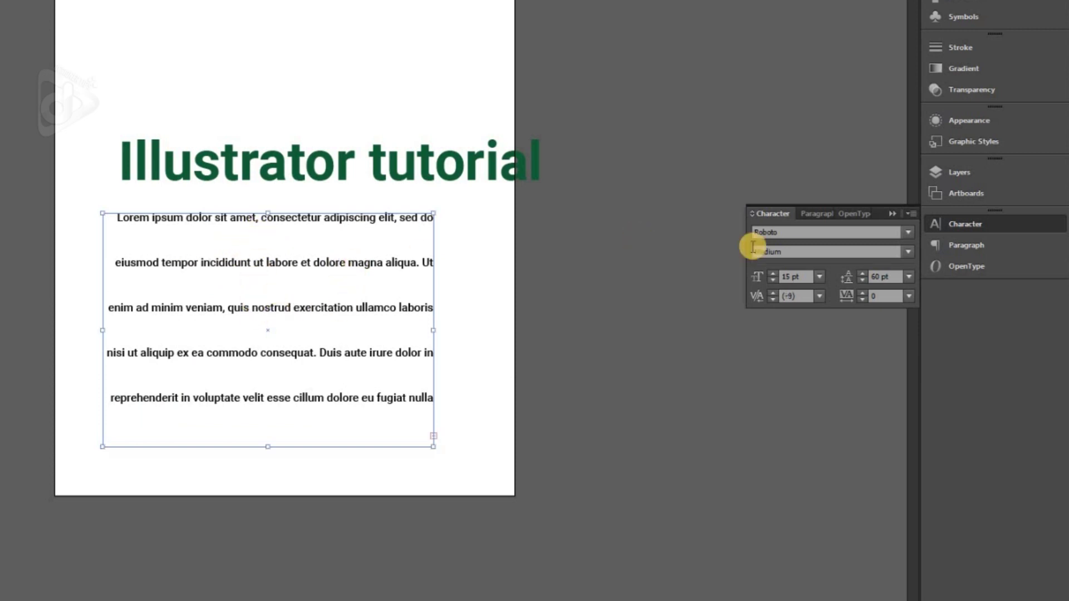
pyautogui.hotkey('ctrl', 'a')
pyautogui.click(910, 277)
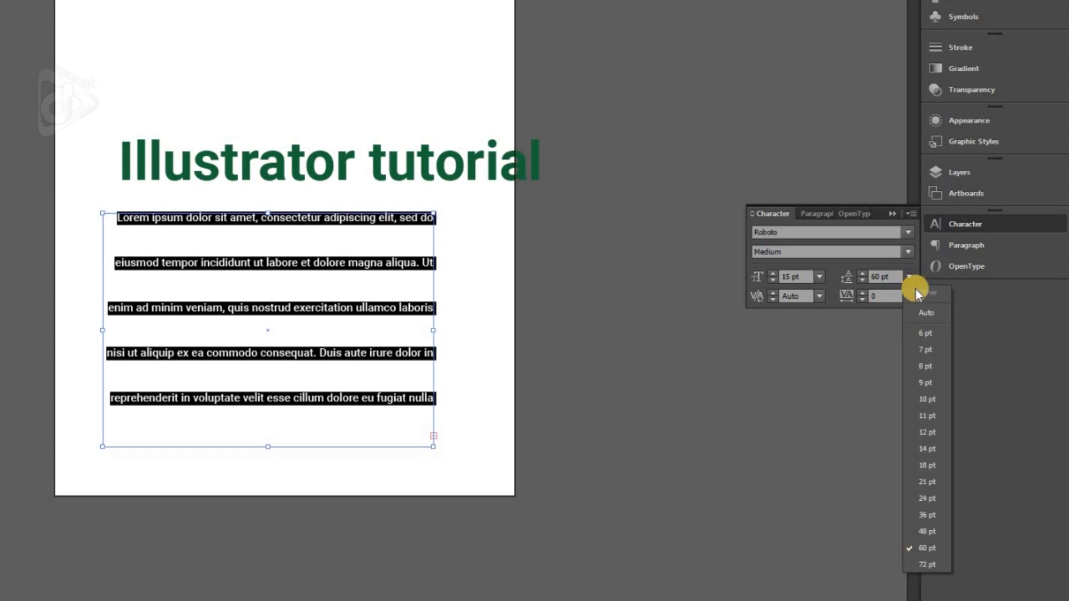
pyautogui.click(925, 313)
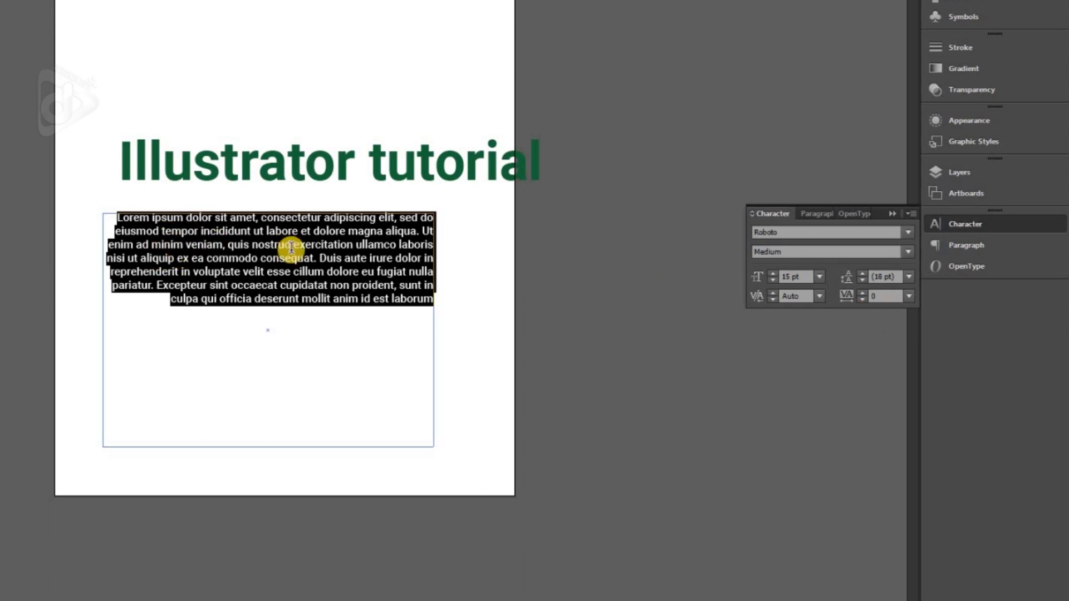
pyautogui.click(910, 297)
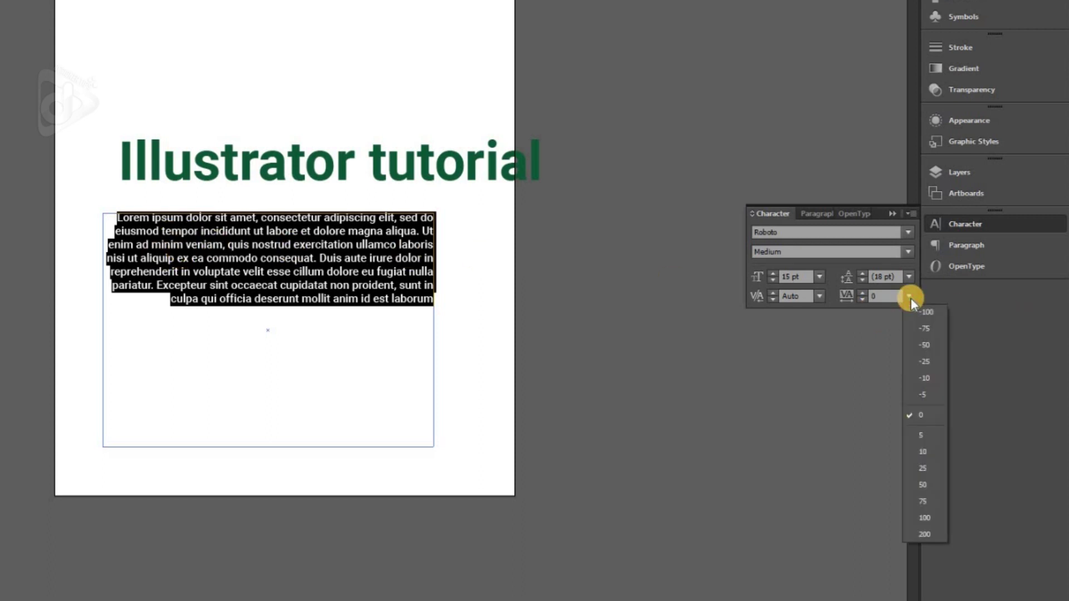
pyautogui.click(920, 313)
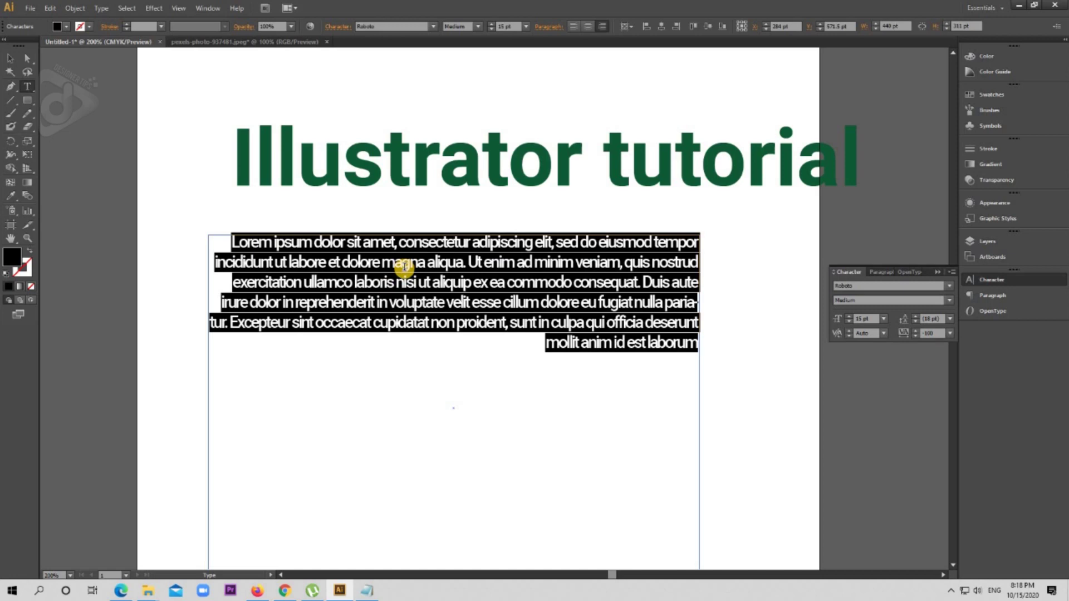
pyautogui.click(949, 334)
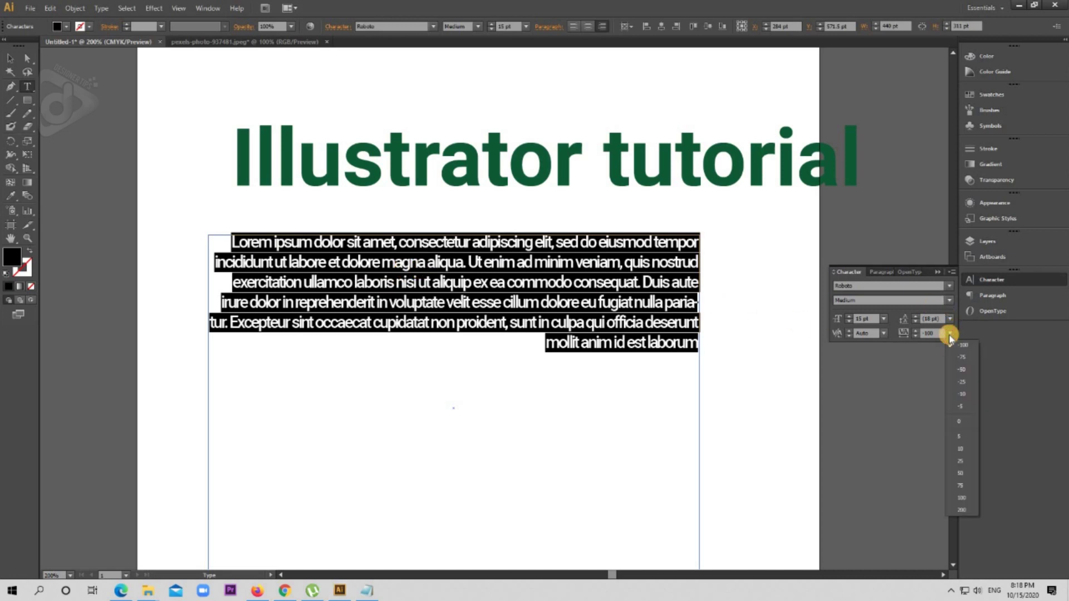
pyautogui.click(962, 498)
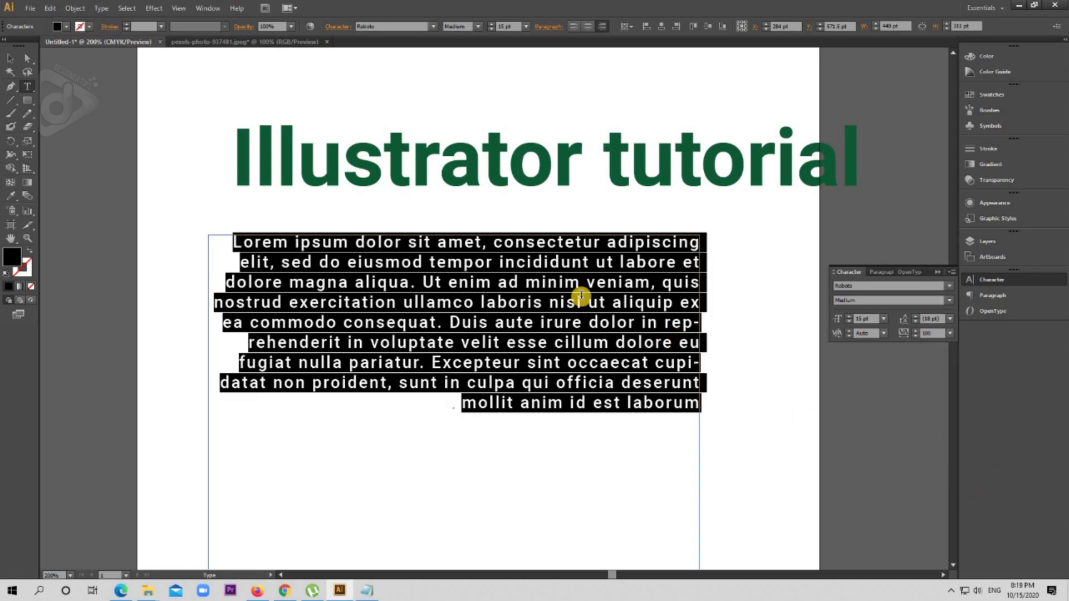
pyautogui.click(386, 256)
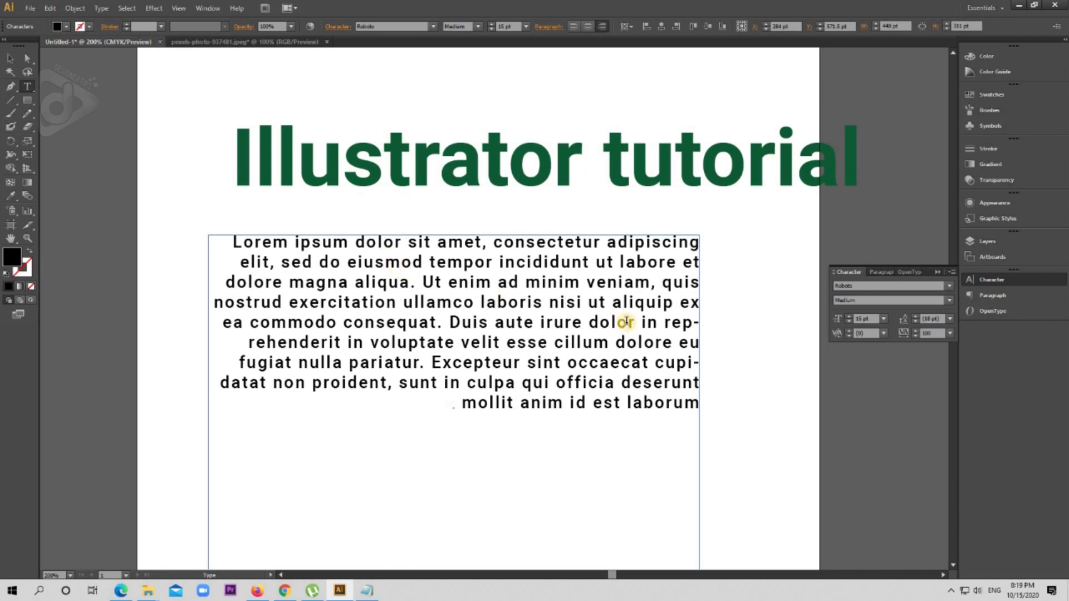
pyautogui.hotkey('ctrl', 'a')
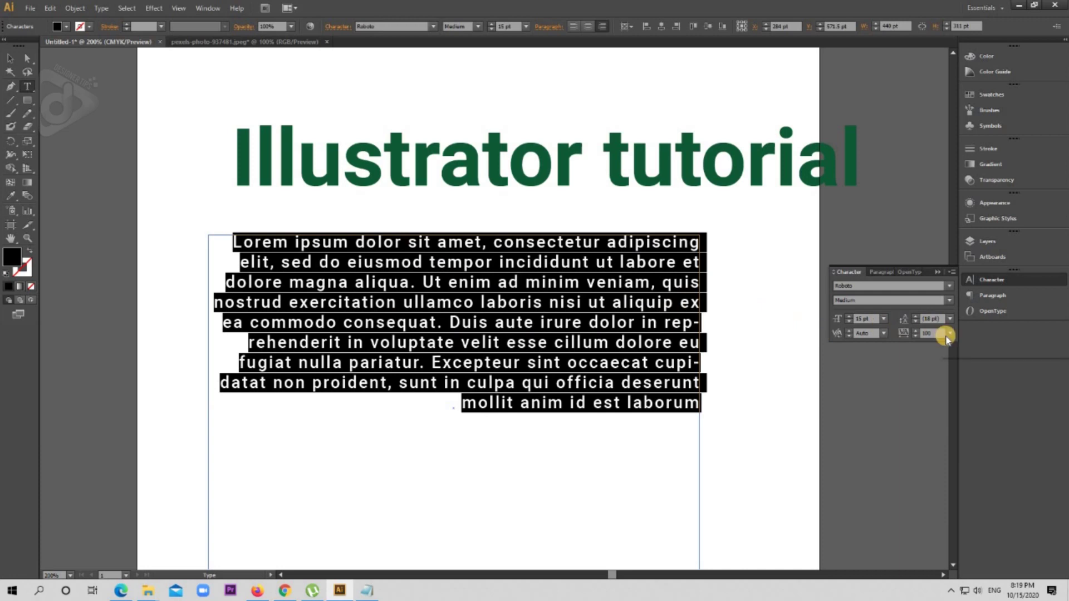
pyautogui.click(948, 336)
pyautogui.click(957, 418)
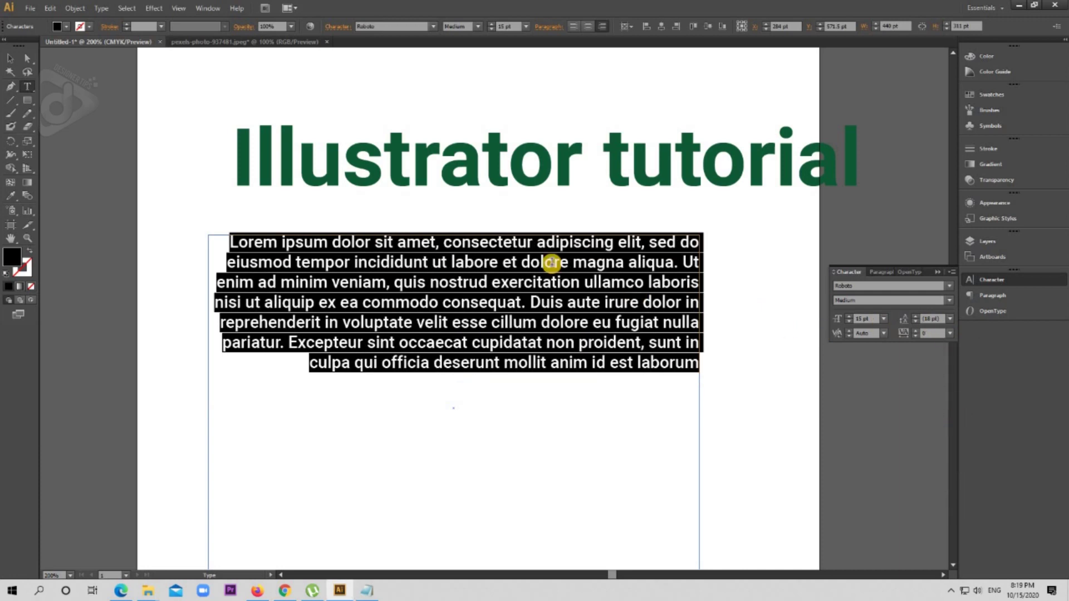
pyautogui.click(567, 265)
pyautogui.click(629, 303)
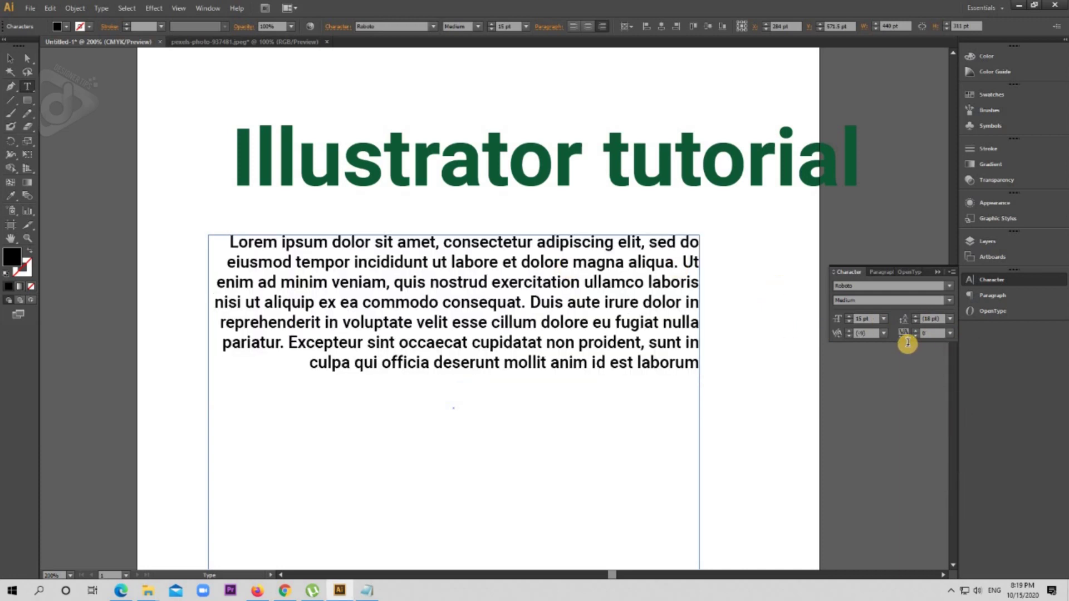
# Choose Show Options in the Character panel menu, then reselect the Illustrator tutorial heading.
pyautogui.click(951, 272)
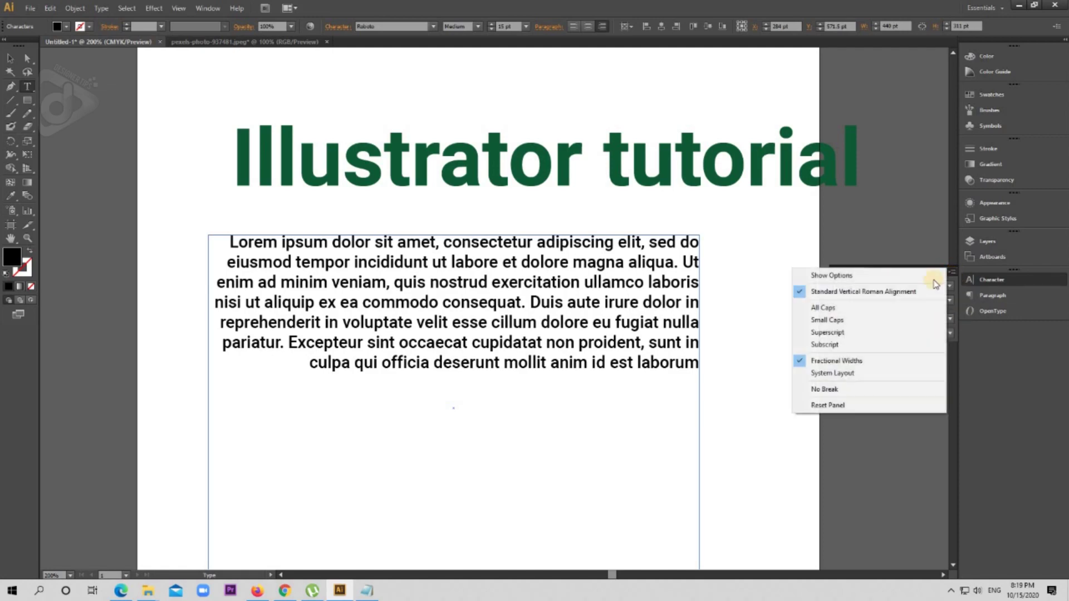
pyautogui.click(868, 276)
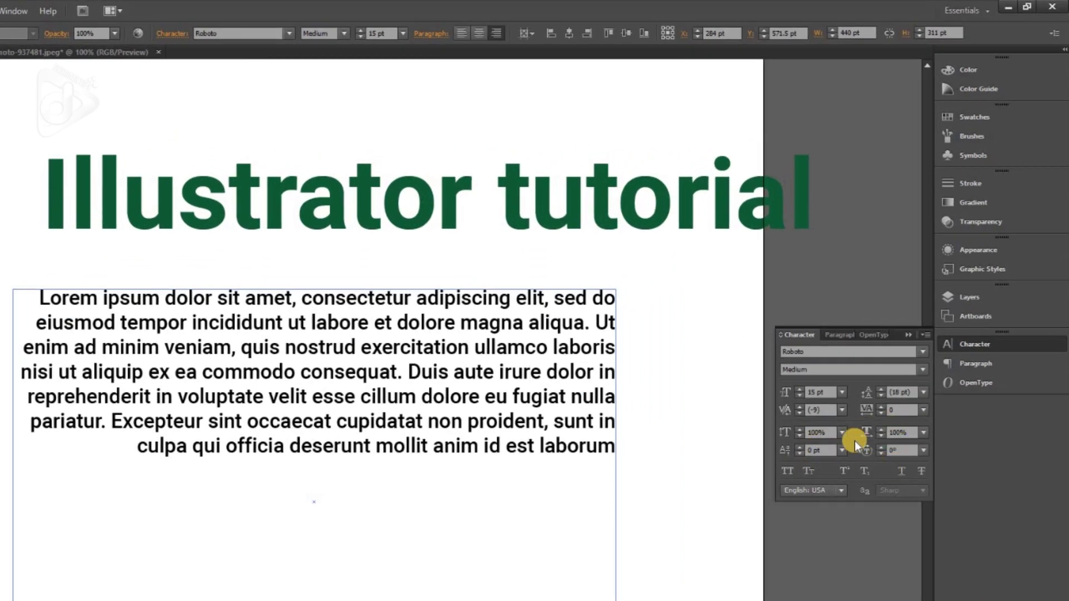
pyautogui.hotkey('ctrl', 'a')
pyautogui.hotkey('ctrl', 'shift', 'a')
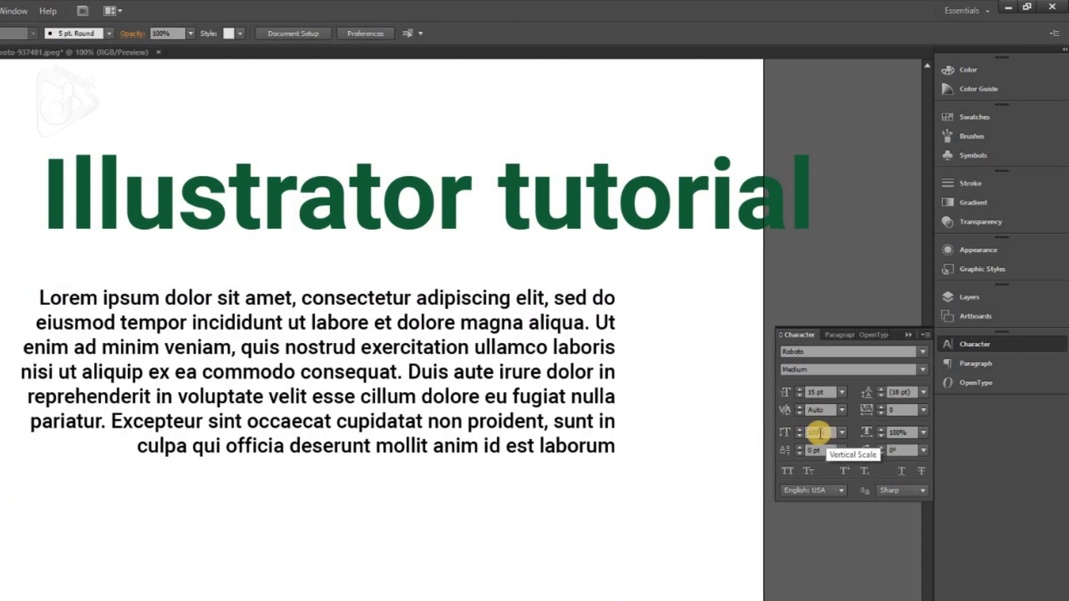
pyautogui.click(144, 203)
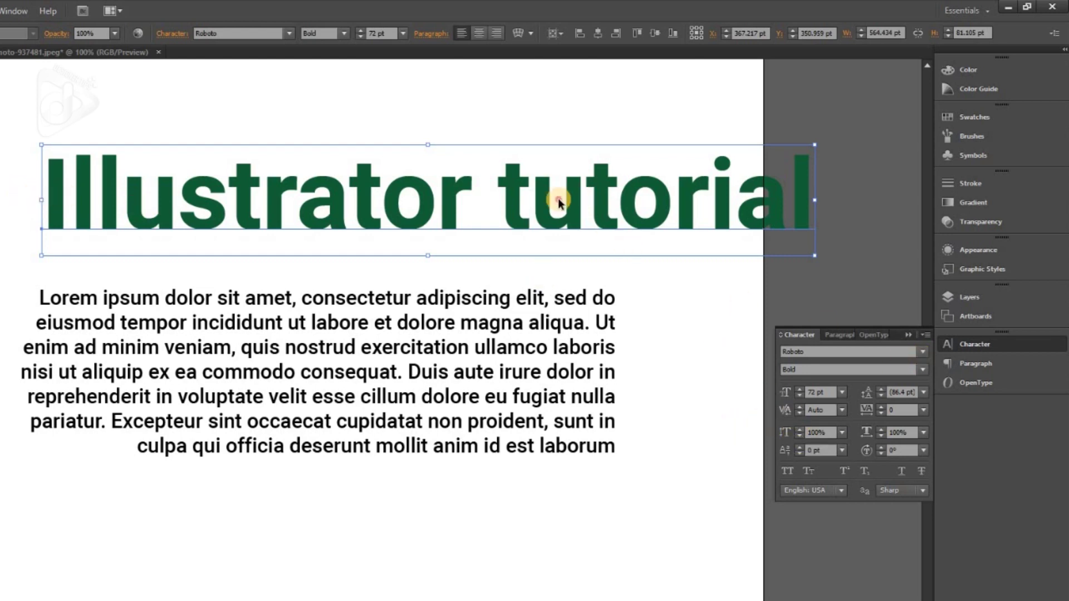
pyautogui.click(797, 429)
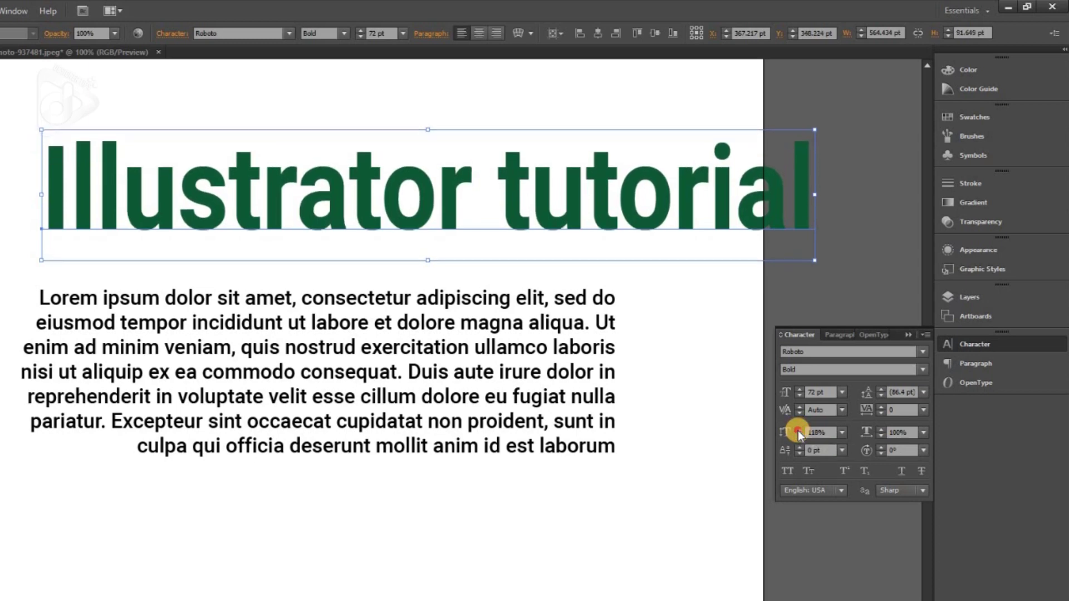
pyautogui.click(797, 429)
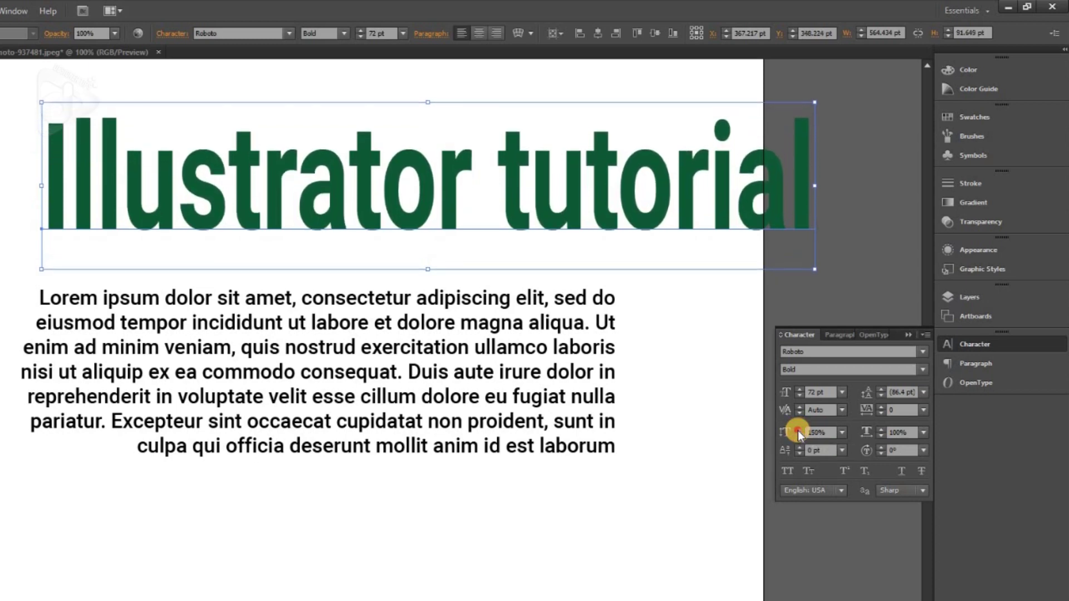
pyautogui.click(797, 430)
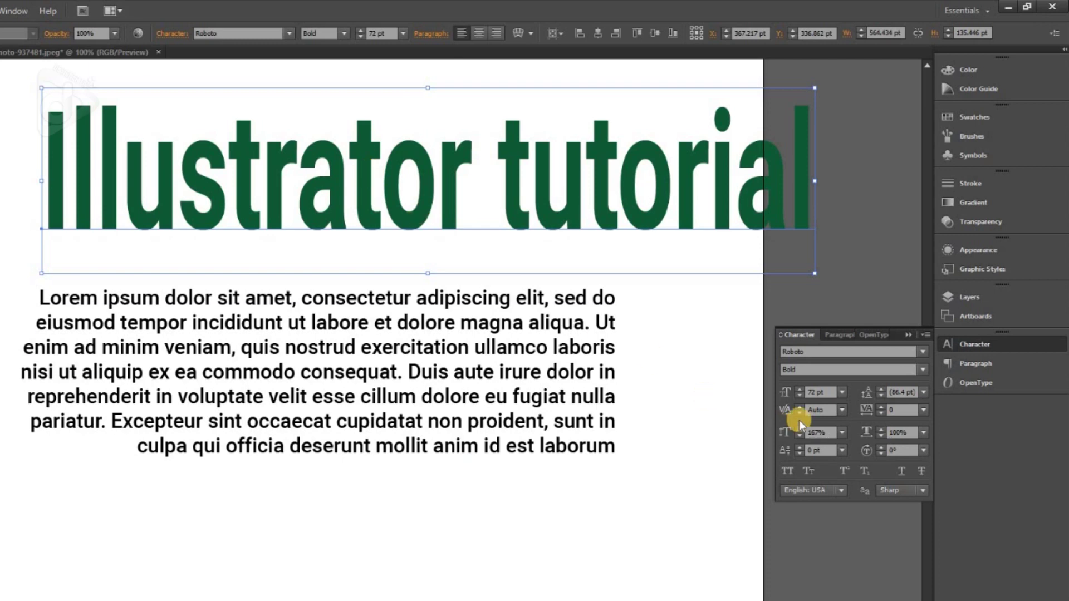
pyautogui.click(841, 434)
pyautogui.click(857, 507)
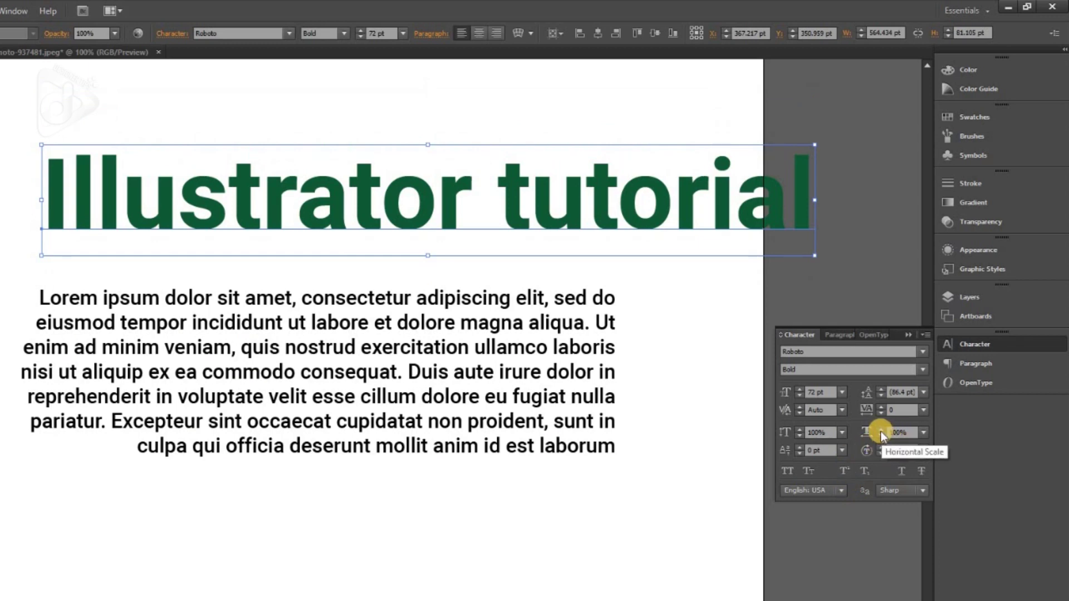
pyautogui.click(881, 432)
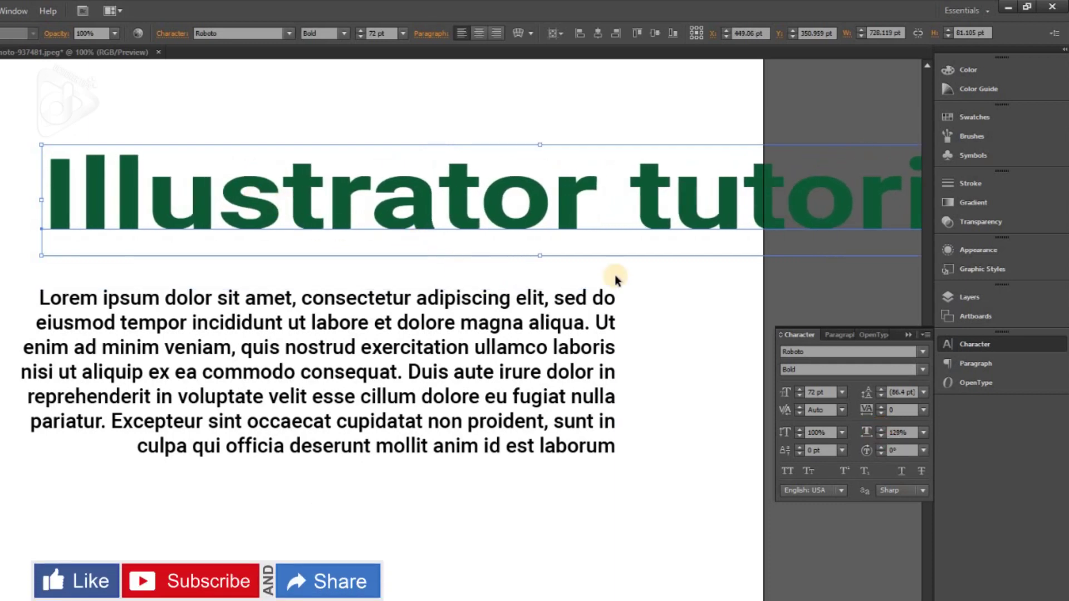
pyautogui.click(923, 433)
pyautogui.click(942, 508)
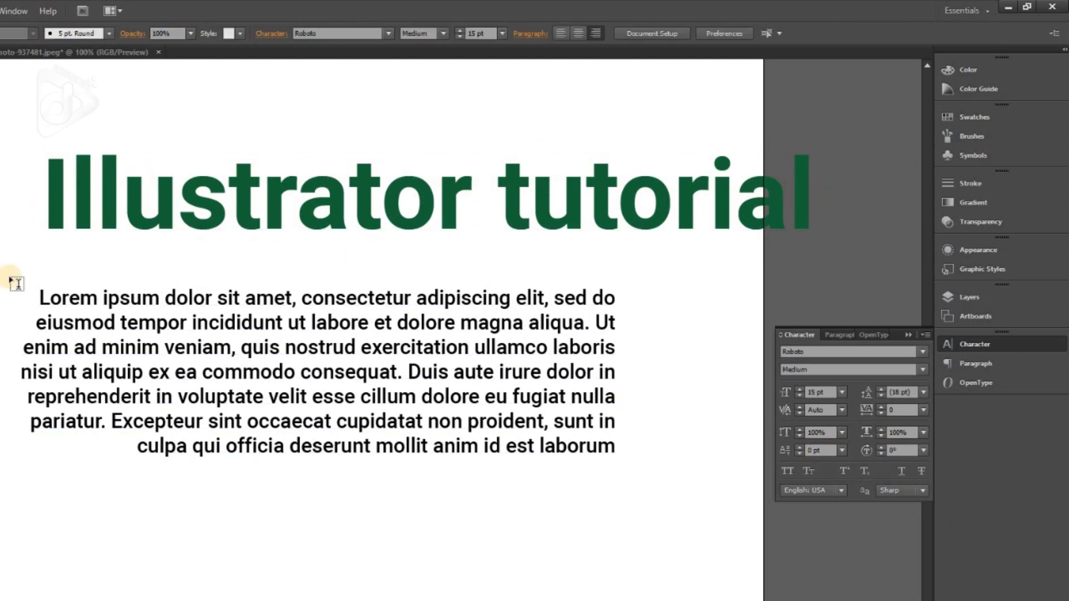
pyautogui.click(34, 303)
pyautogui.moveTo(39, 303); pyautogui.dragTo(51, 304)
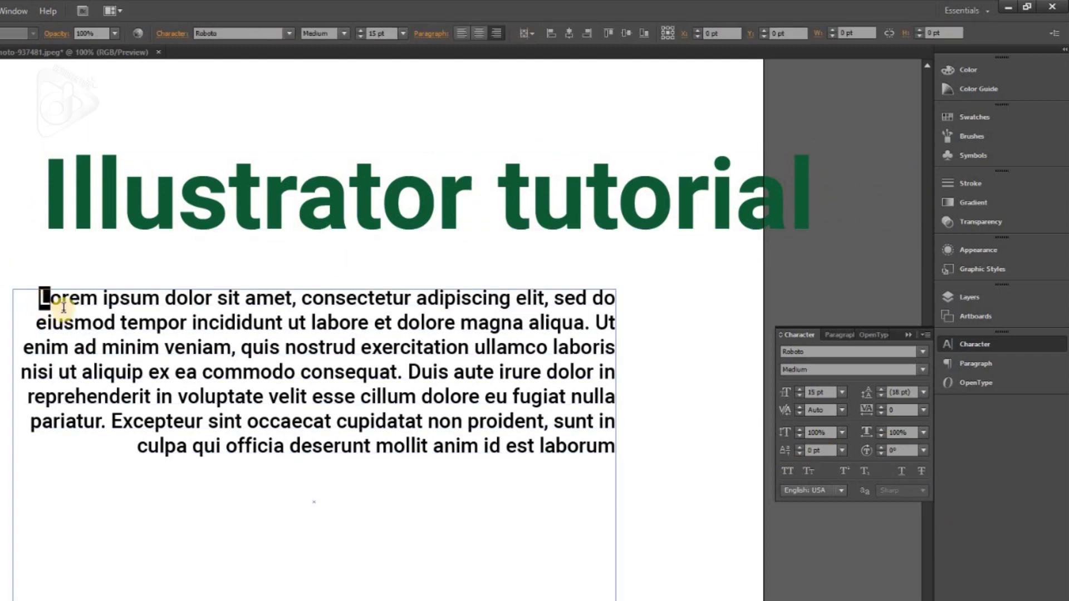
pyautogui.click(800, 446)
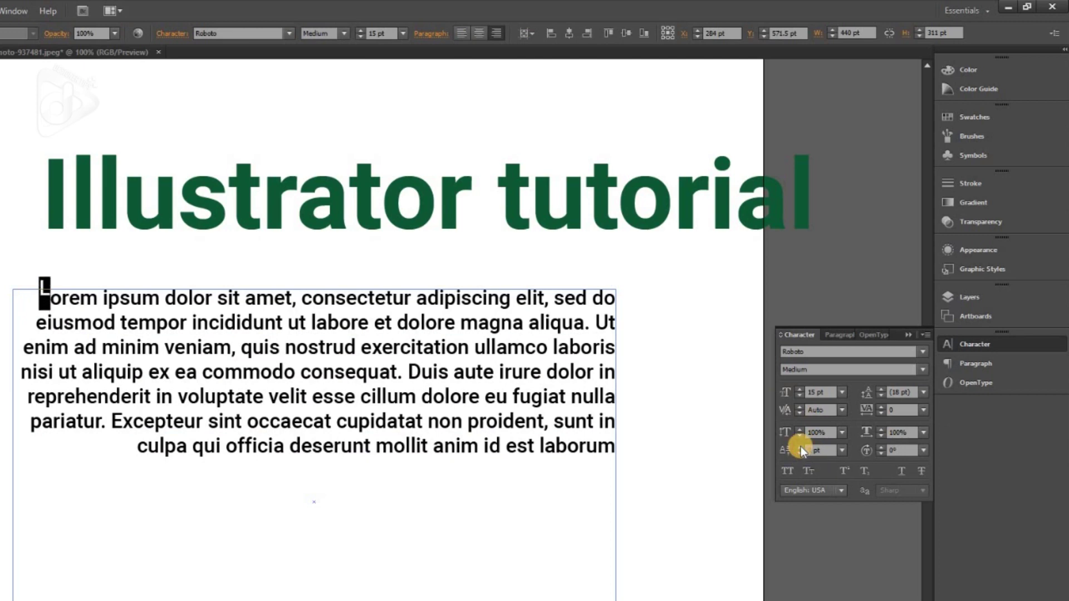
pyautogui.click(801, 456)
pyautogui.click(801, 457)
pyautogui.click(843, 453)
pyautogui.click(854, 544)
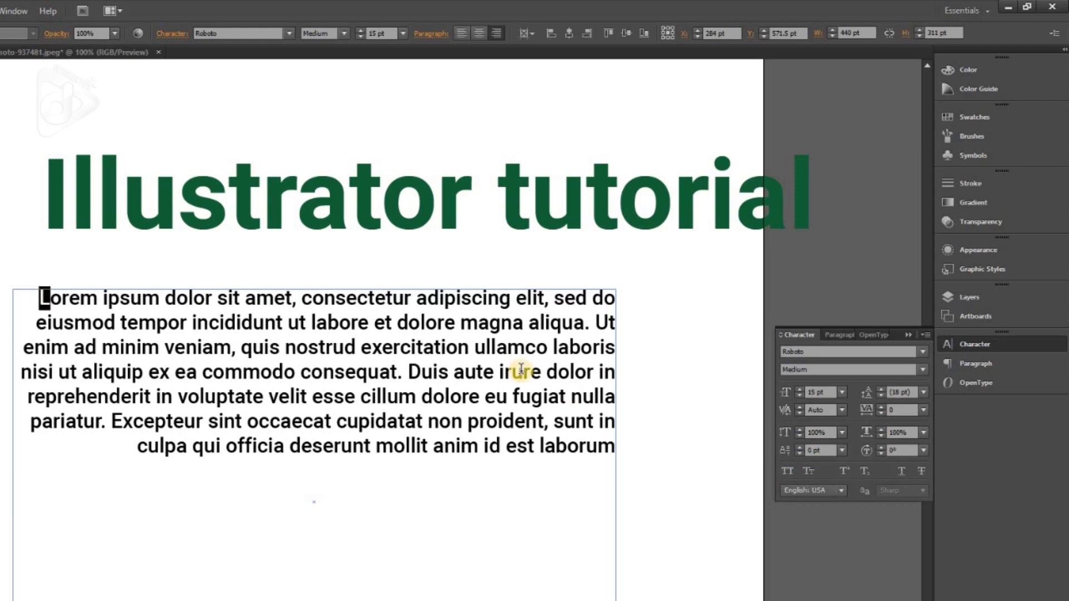
pyautogui.click(340, 184)
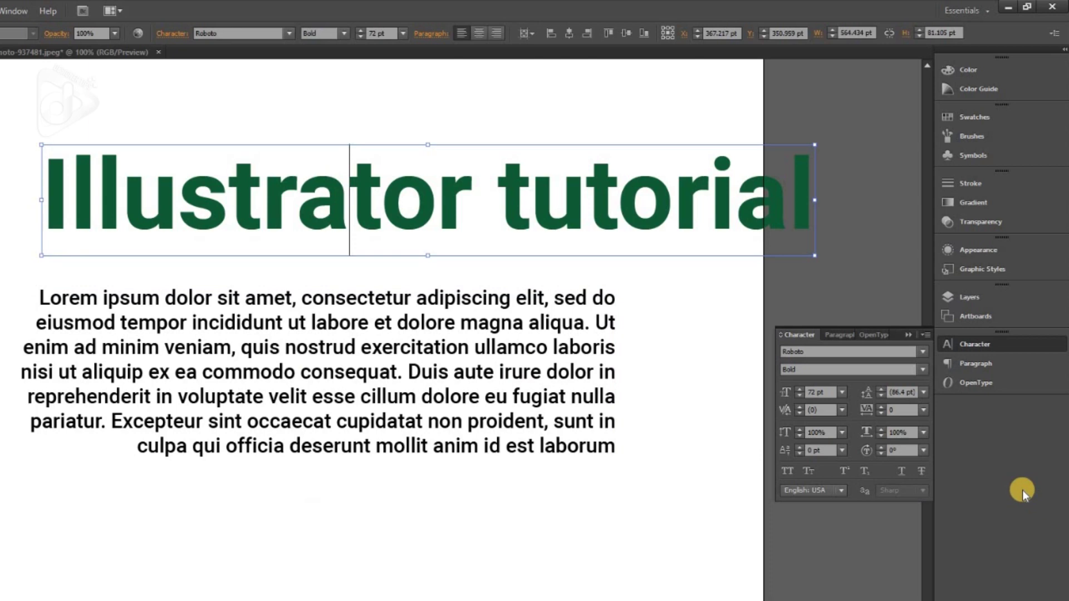
# Reset the character rotation of the heading letters to 0°.
pyautogui.hotkey('ctrl', 'a')
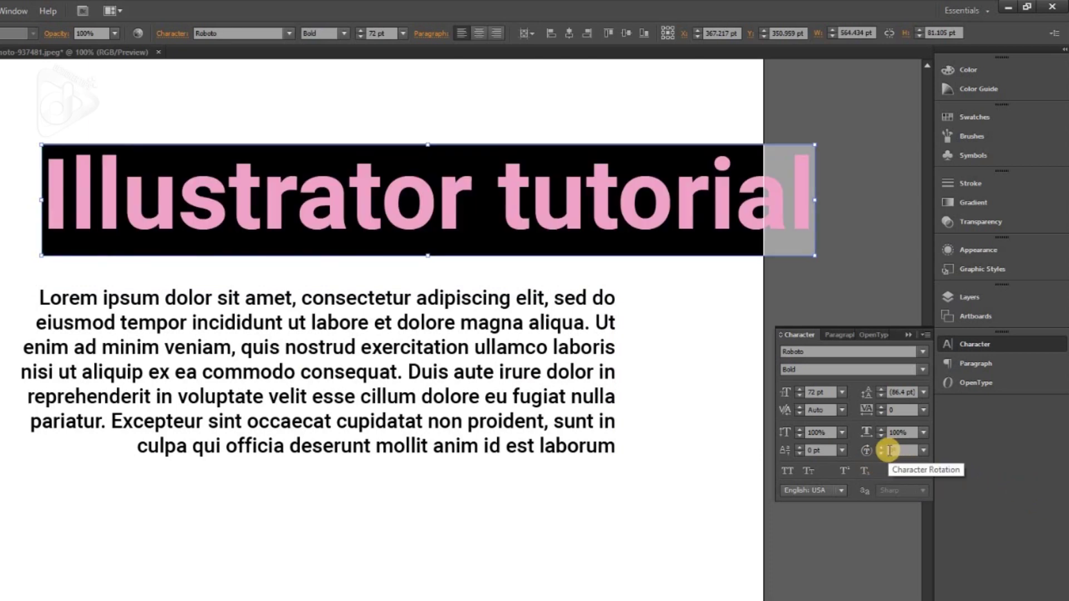
pyautogui.click(882, 449)
pyautogui.write('51')
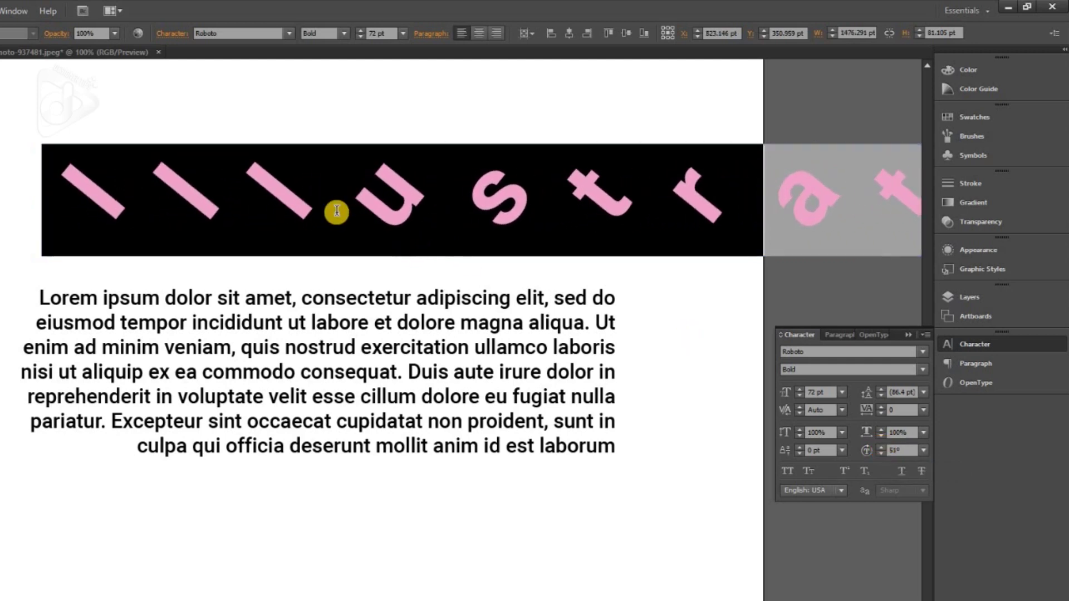
pyautogui.moveTo(291, 210); pyautogui.dragTo(756, 204)
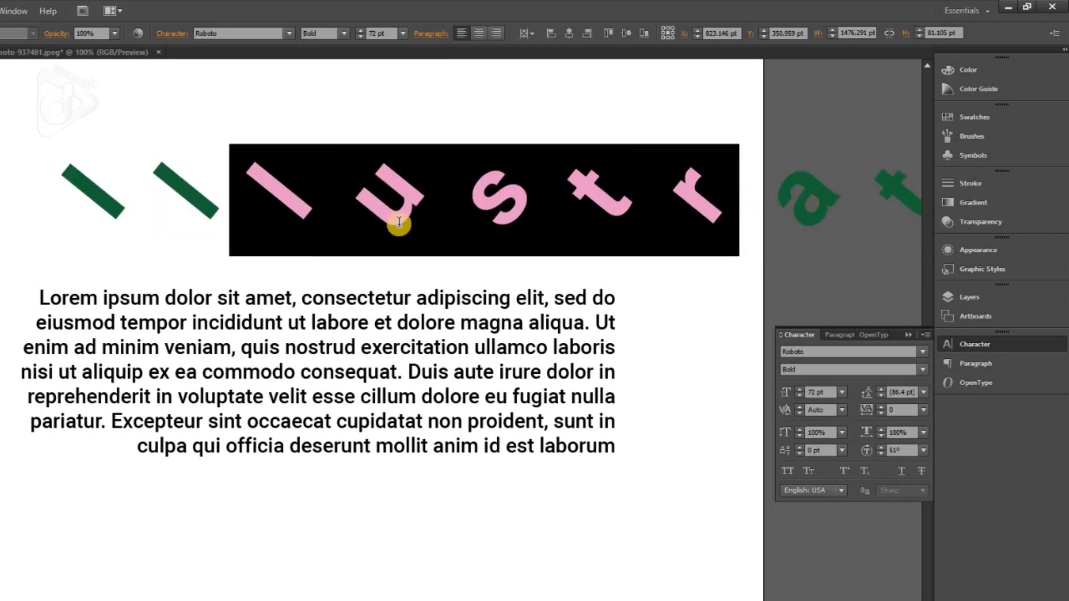
pyautogui.moveTo(88, 215); pyautogui.dragTo(162, 214)
pyautogui.moveTo(278, 214); pyautogui.dragTo(632, 185)
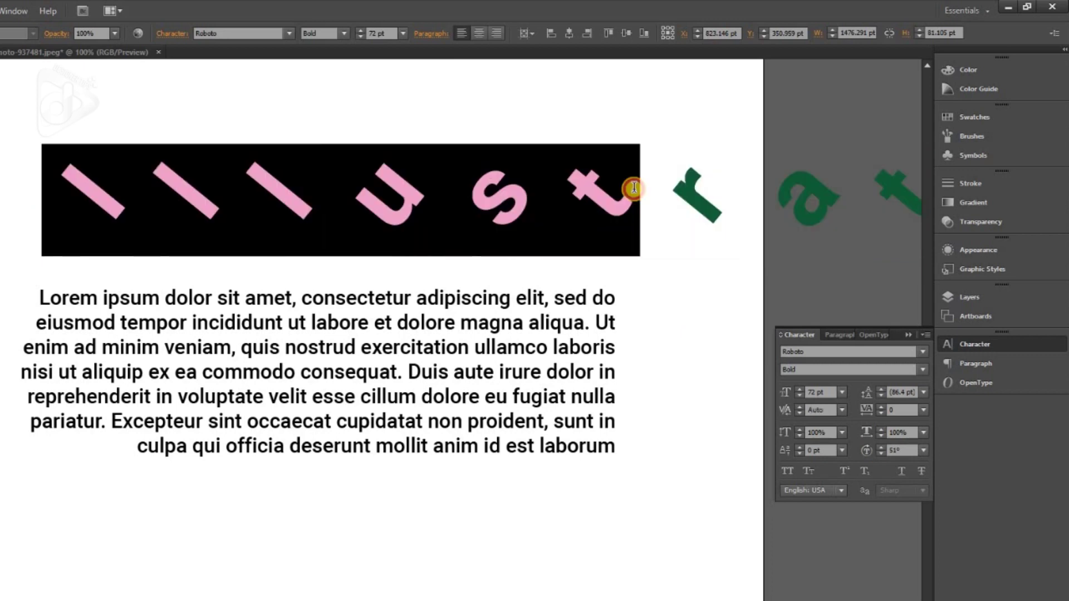
pyautogui.click(903, 450)
pyautogui.write('0')
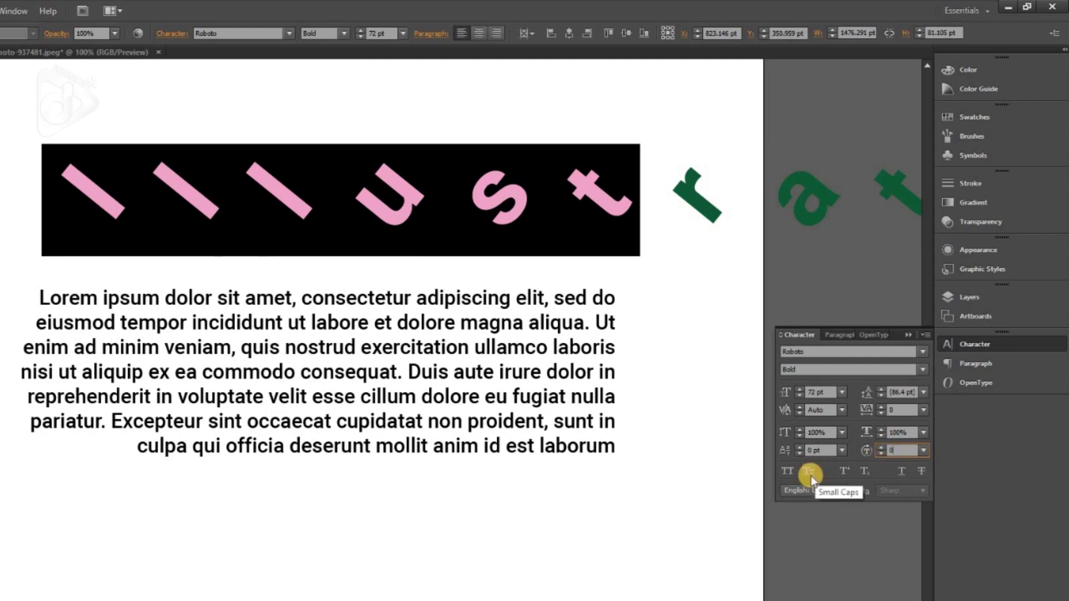
pyautogui.press('Return')
# Set the whole heading's tracking to 0.
pyautogui.hotkey('ctrl', 'a')
pyautogui.click(897, 413)
pyautogui.write('0')
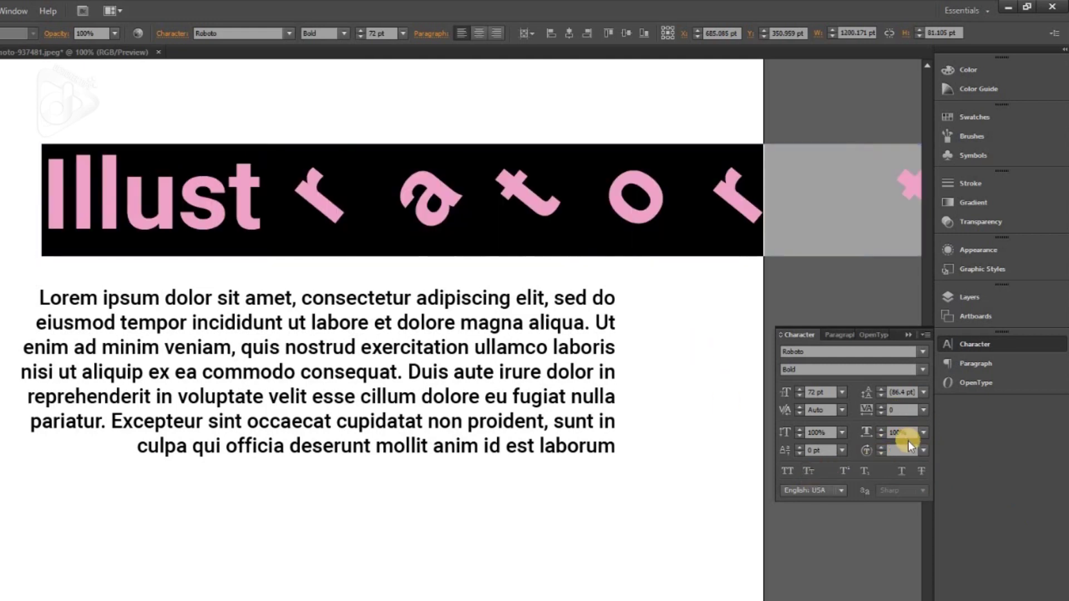
pyautogui.write('0')
pyautogui.press('Return')
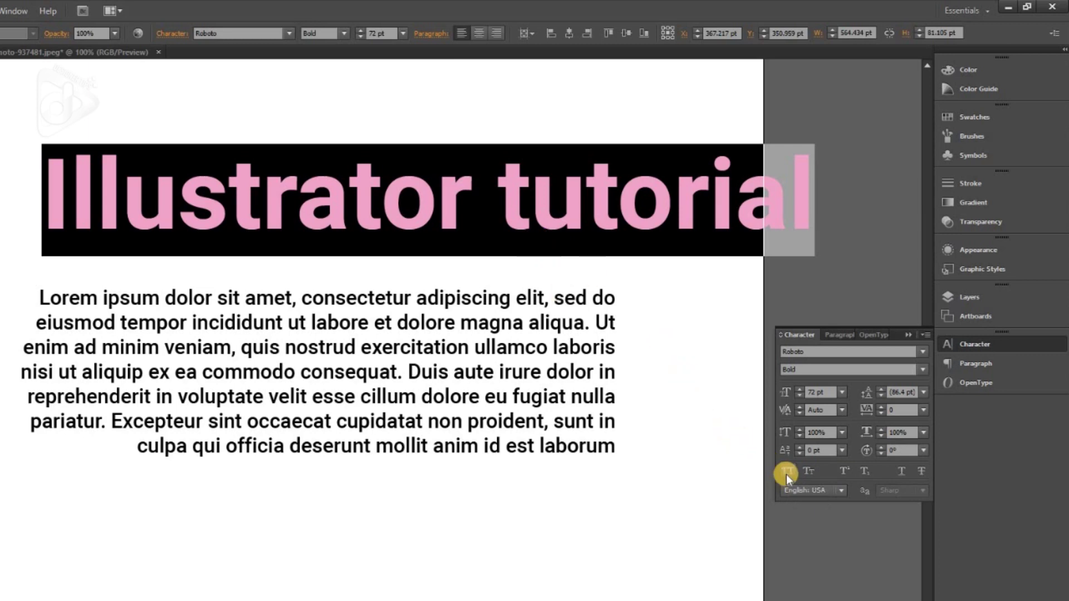
pyautogui.click(786, 472)
pyautogui.click(304, 220)
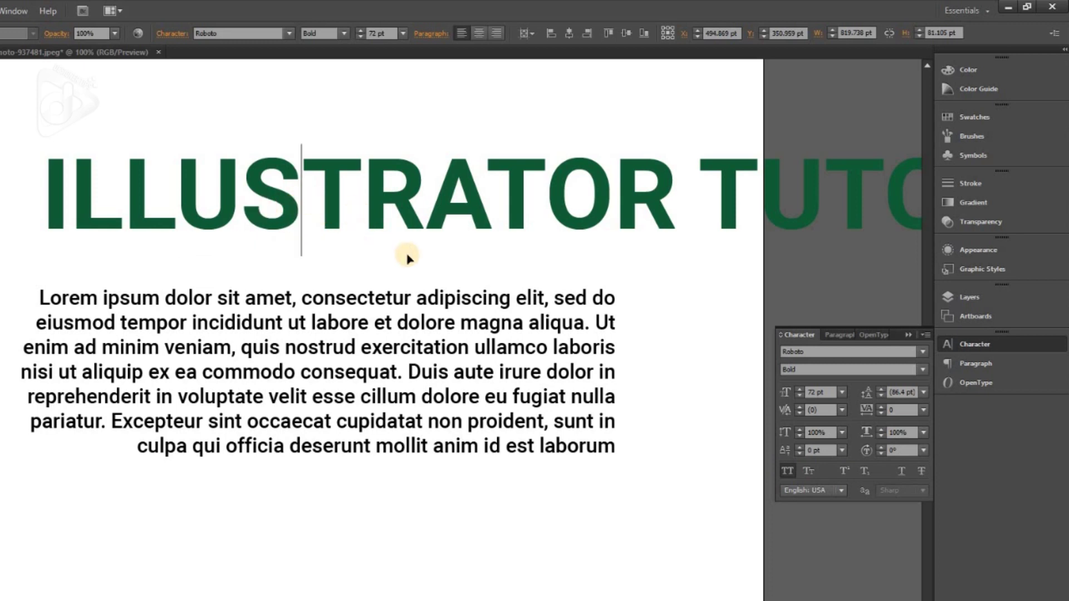
pyautogui.hotkey('ctrl', 'a')
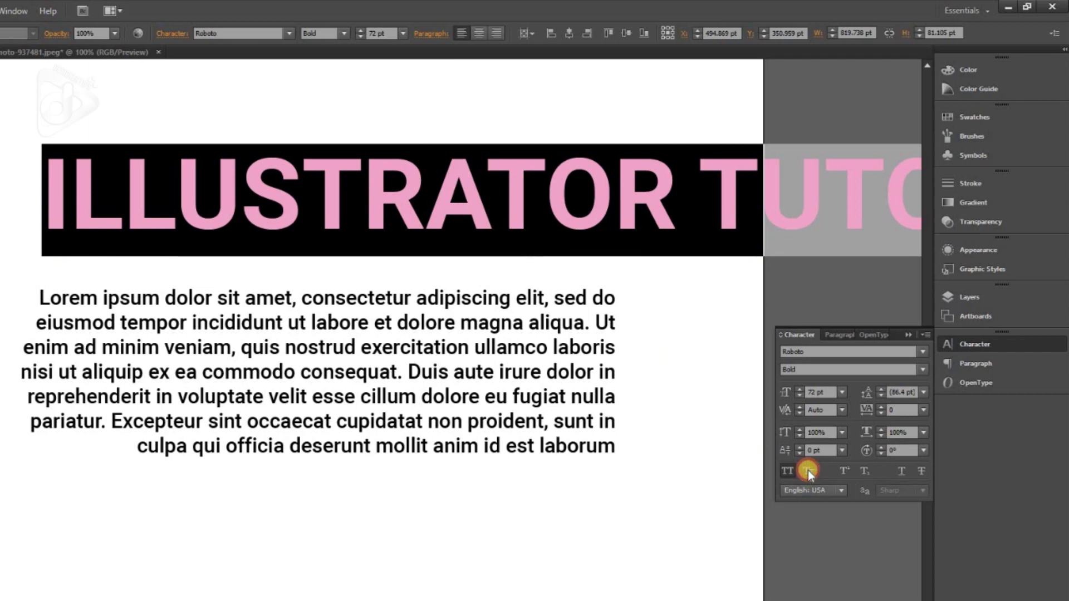
pyautogui.click(808, 470)
pyautogui.click(809, 470)
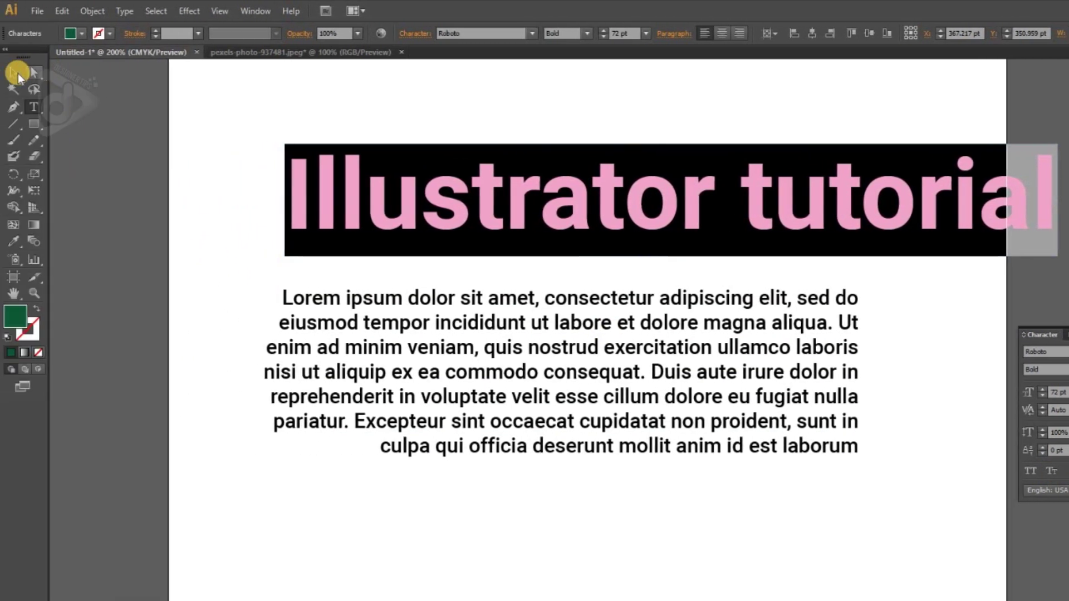
pyautogui.click(17, 72)
pyautogui.click(33, 107)
# Type 'O2' on a new line below the paragraph and make the 2 superscript.
pyautogui.scroll(-1, 395, 426)
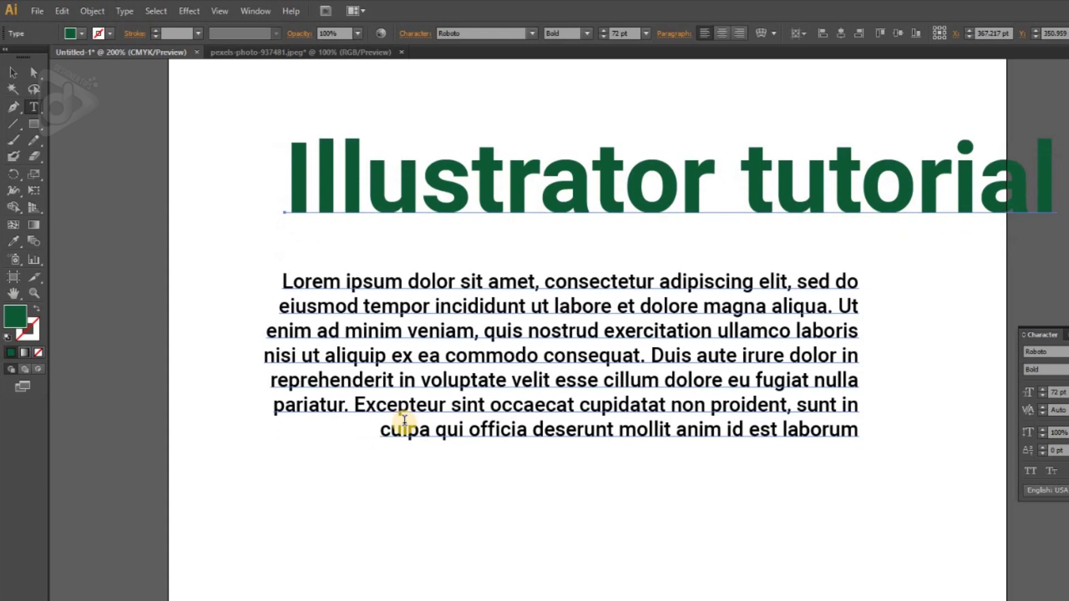
pyautogui.click(364, 529)
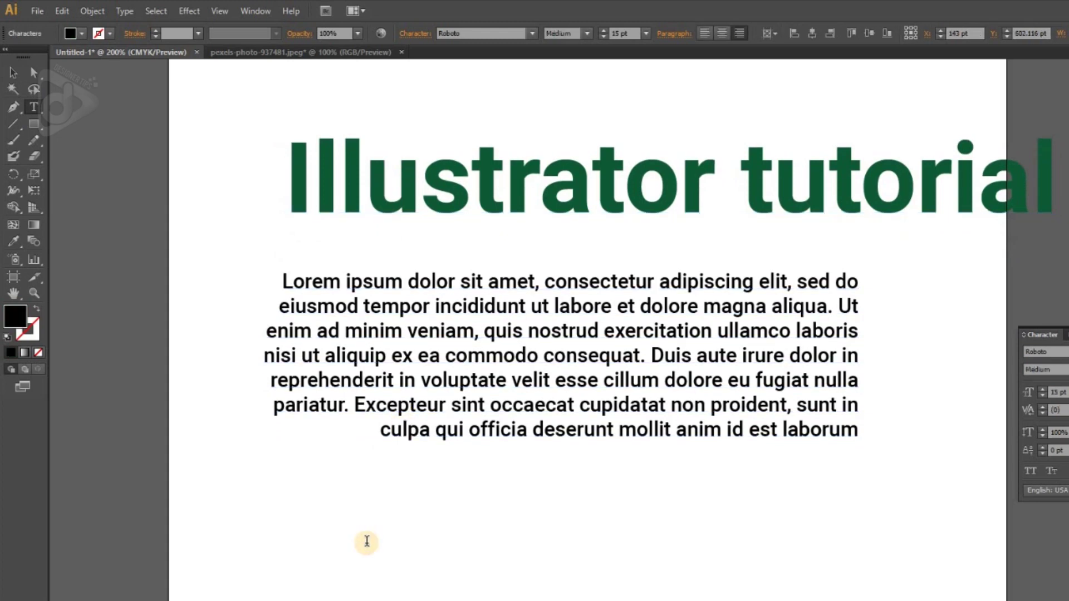
pyautogui.write('O')
pyautogui.write('2')
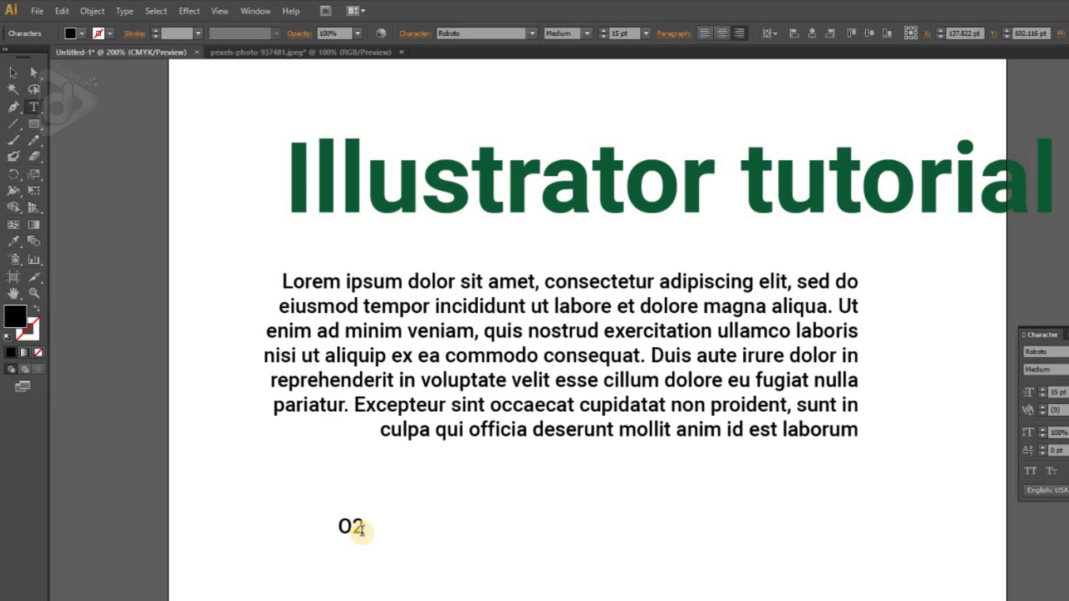
pyautogui.moveTo(364, 527); pyautogui.dragTo(353, 528)
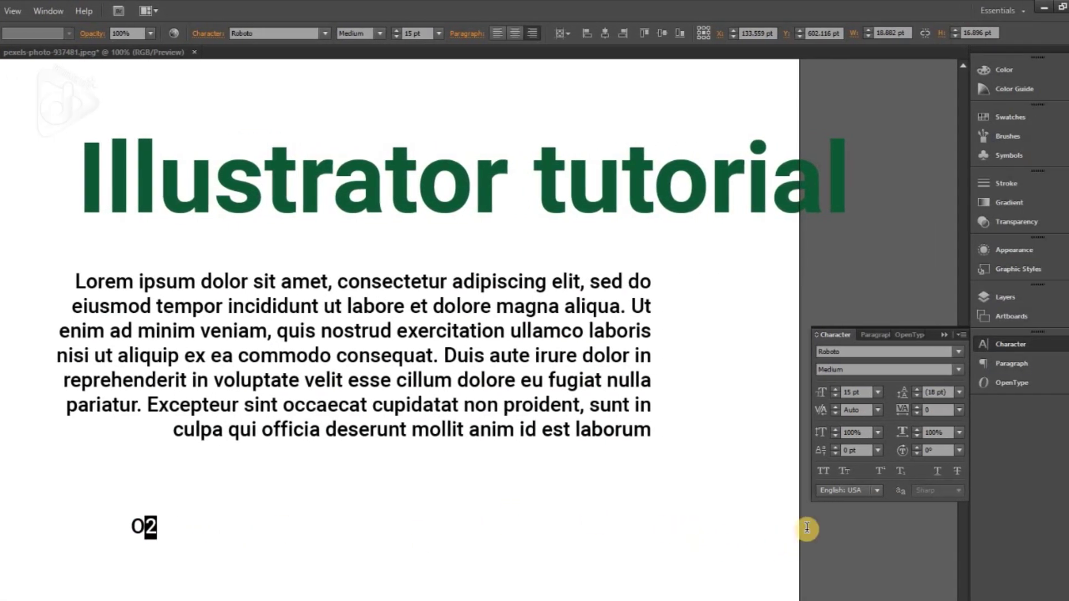
pyautogui.click(881, 471)
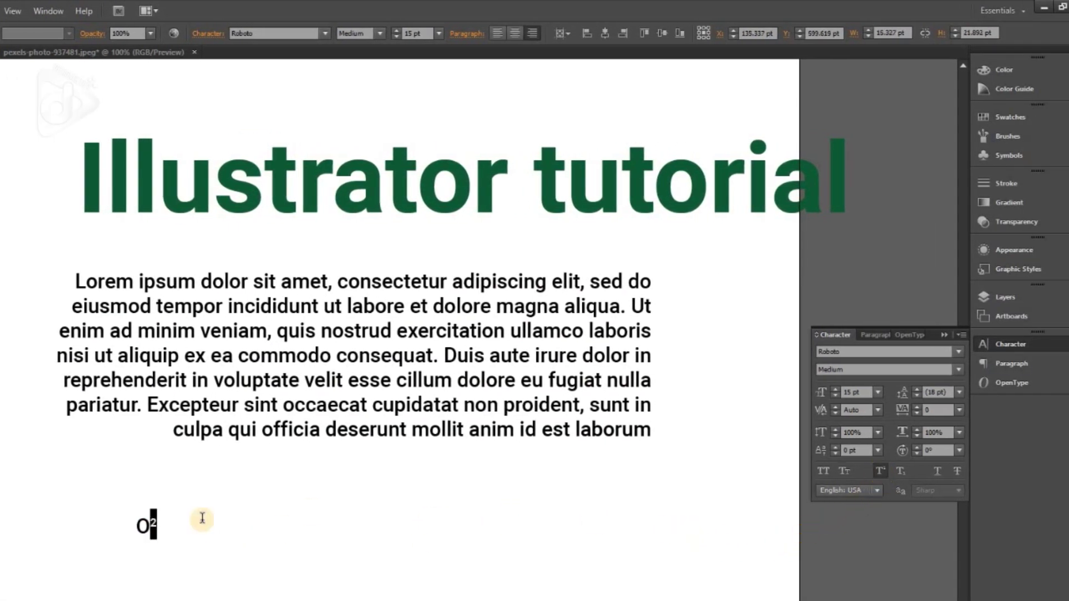
# Switch the 2 to subscript, then remove the subscript so it is normal again.
pyautogui.click(146, 530)
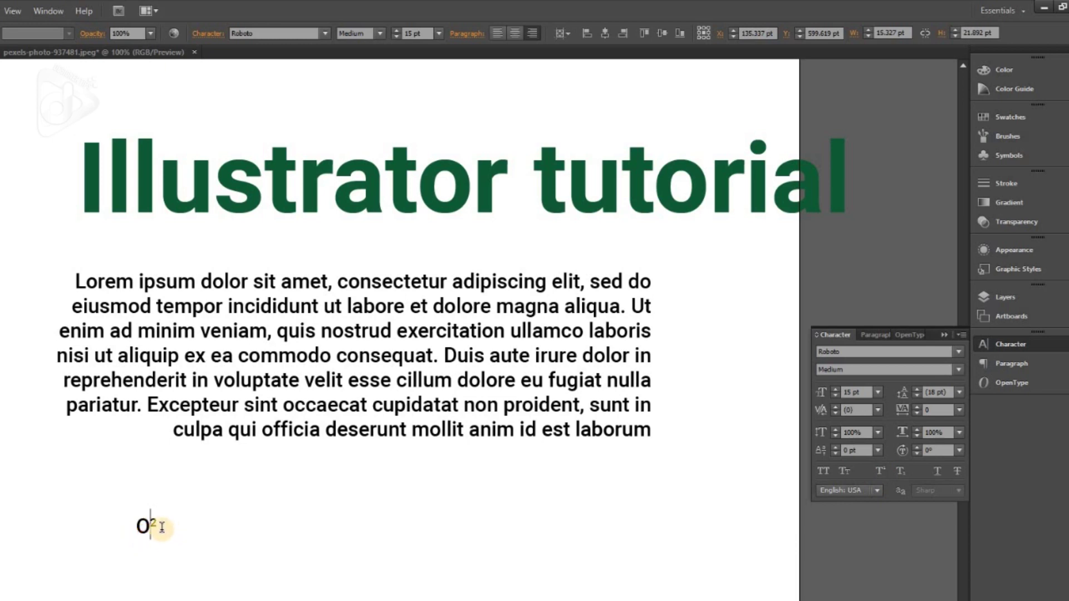
pyautogui.click(166, 529)
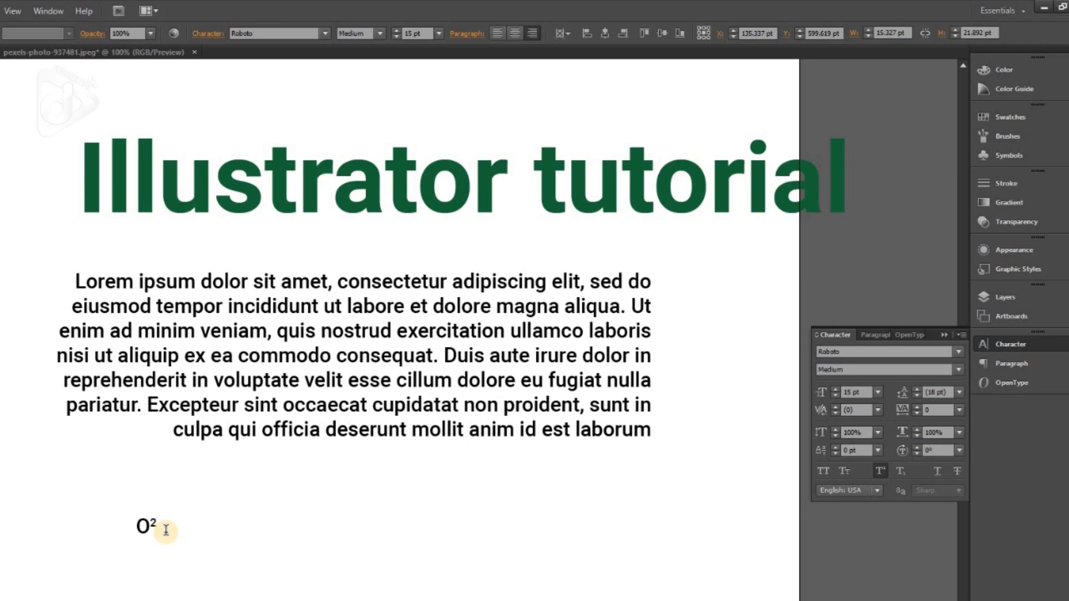
pyautogui.moveTo(151, 526); pyautogui.dragTo(160, 526)
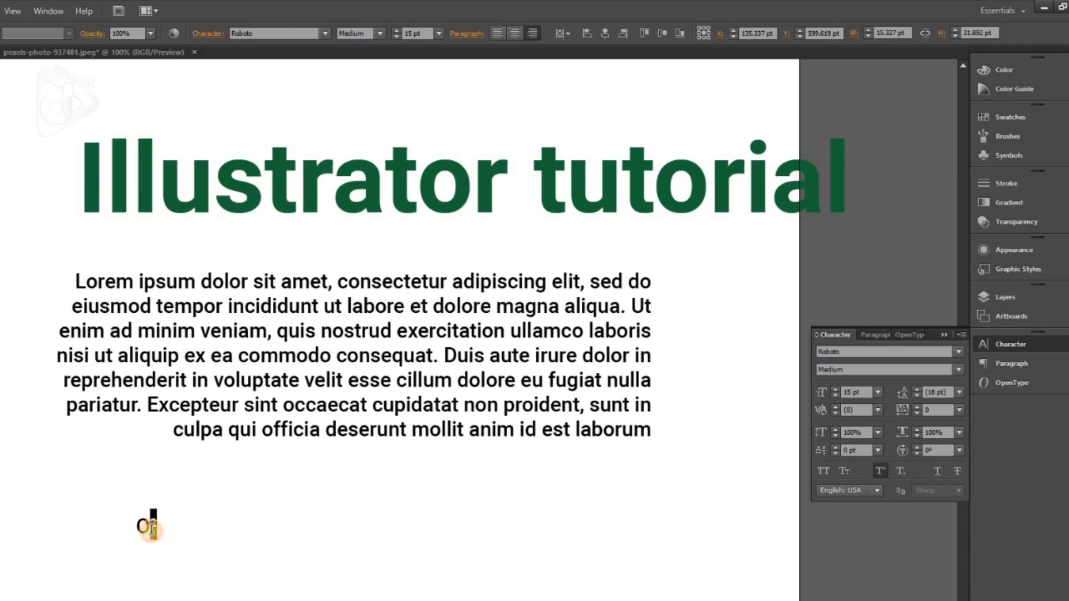
pyautogui.click(901, 471)
pyautogui.doubleClick(143, 528)
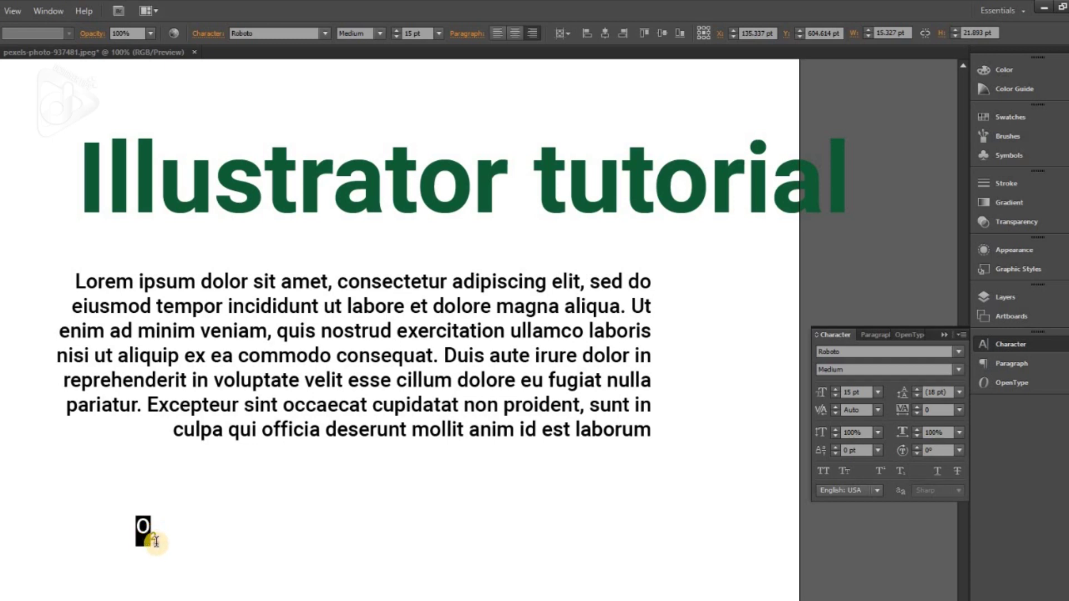
pyautogui.moveTo(156, 537); pyautogui.dragTo(150, 537)
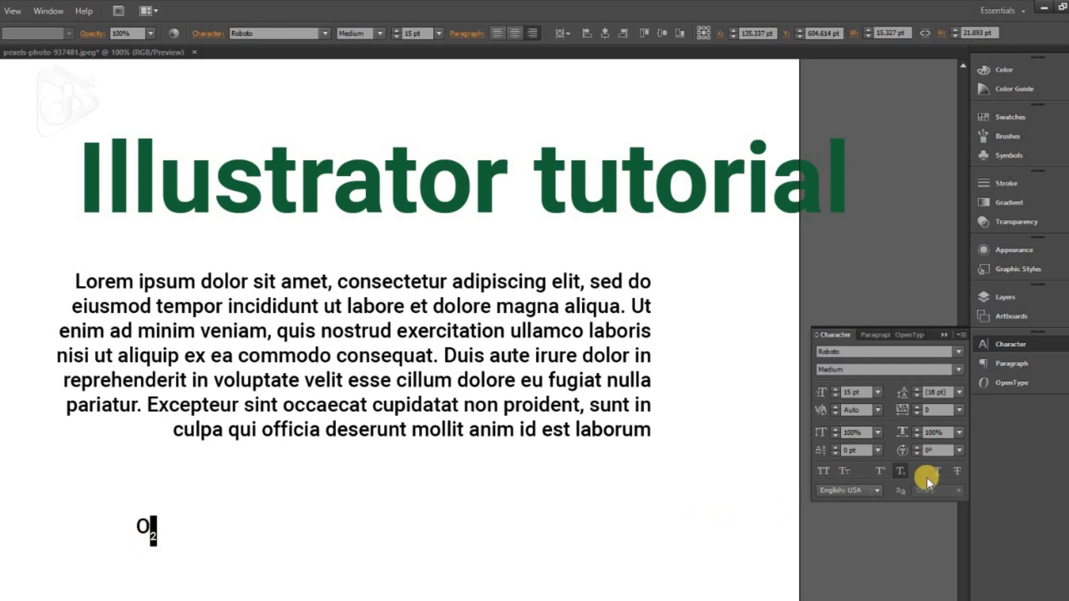
pyautogui.click(902, 471)
# Underline the whole 'Illustrator tutorial' heading.
pyautogui.click(314, 380)
pyautogui.click(377, 179)
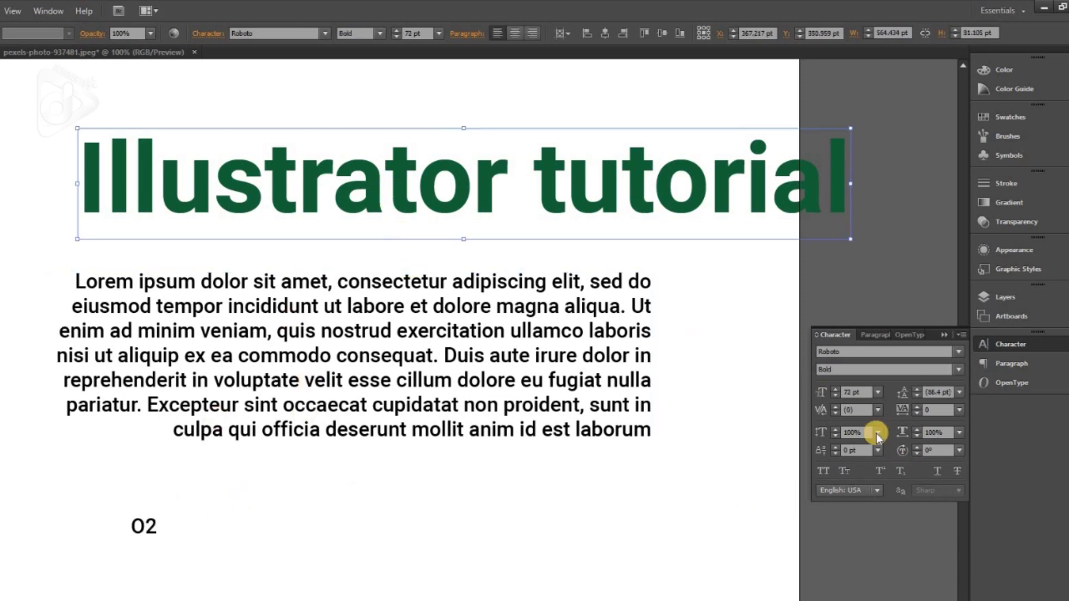
pyautogui.hotkey('ctrl', 'a')
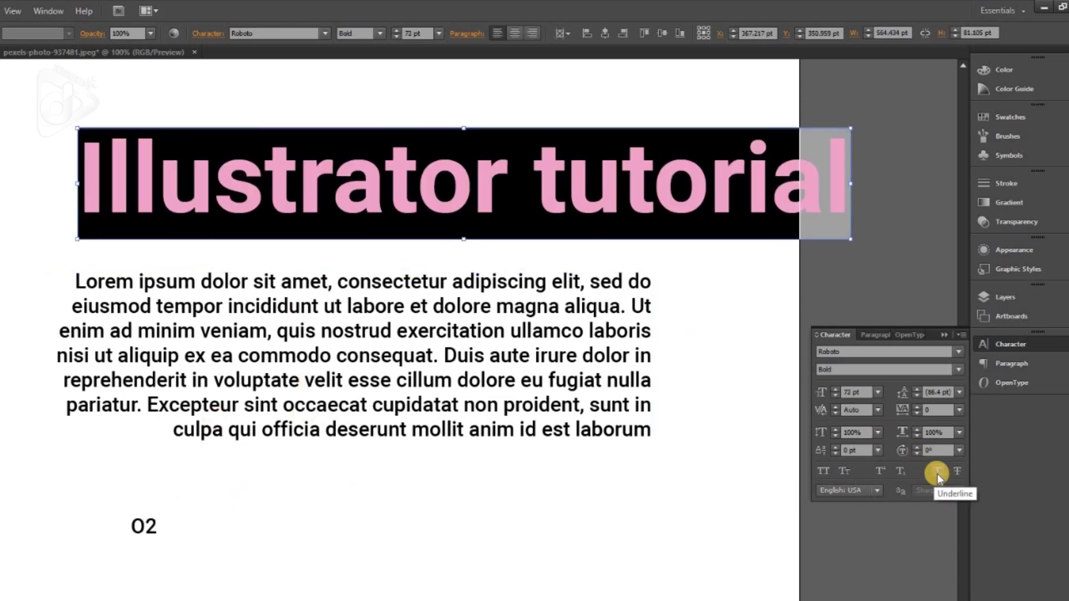
pyautogui.click(937, 473)
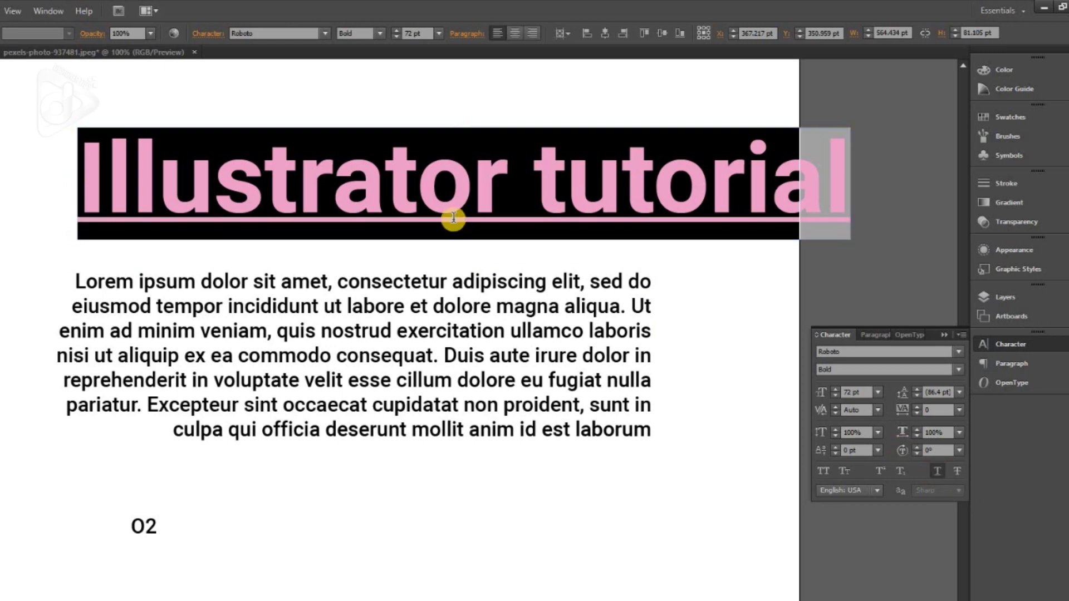
pyautogui.click(84, 196)
# Give the heading a strikethrough instead, then remove the strikethrough.
pyautogui.moveTo(83, 196); pyautogui.dragTo(879, 184)
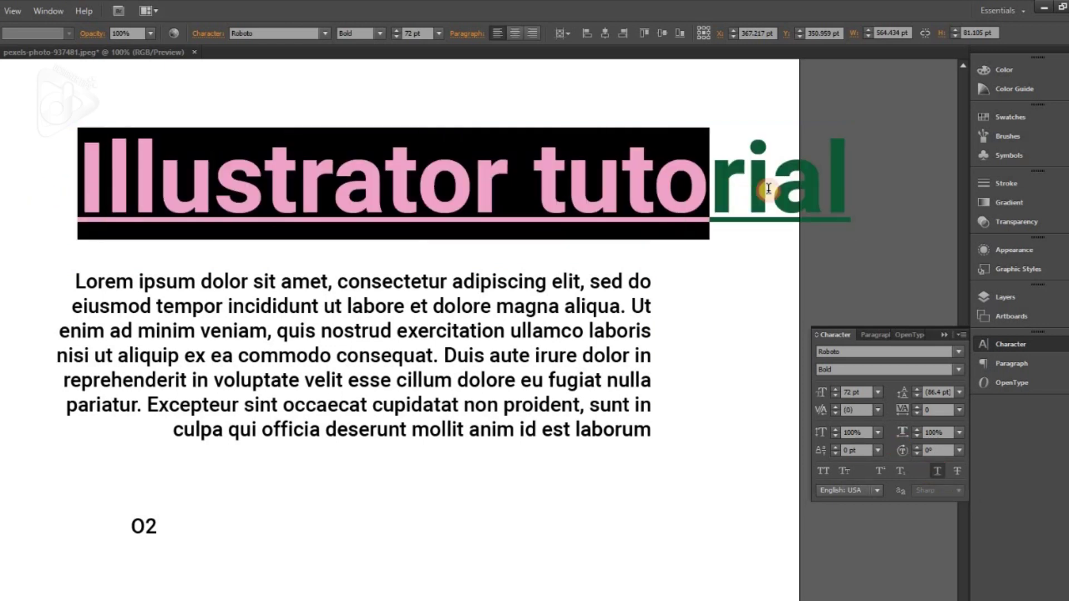
pyautogui.click(957, 473)
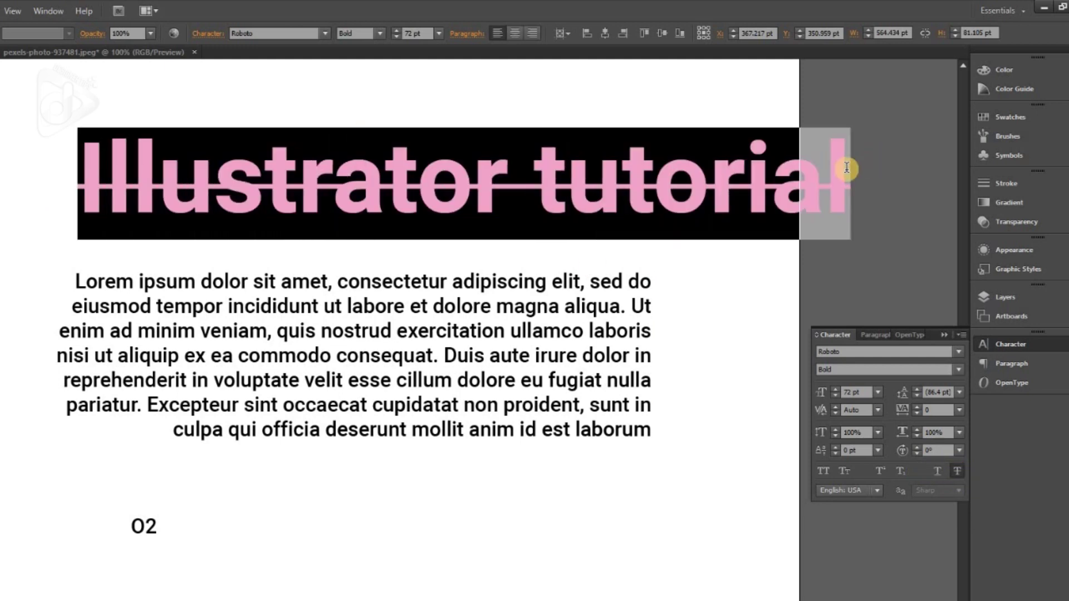
pyautogui.moveTo(848, 185); pyautogui.dragTo(210, 180)
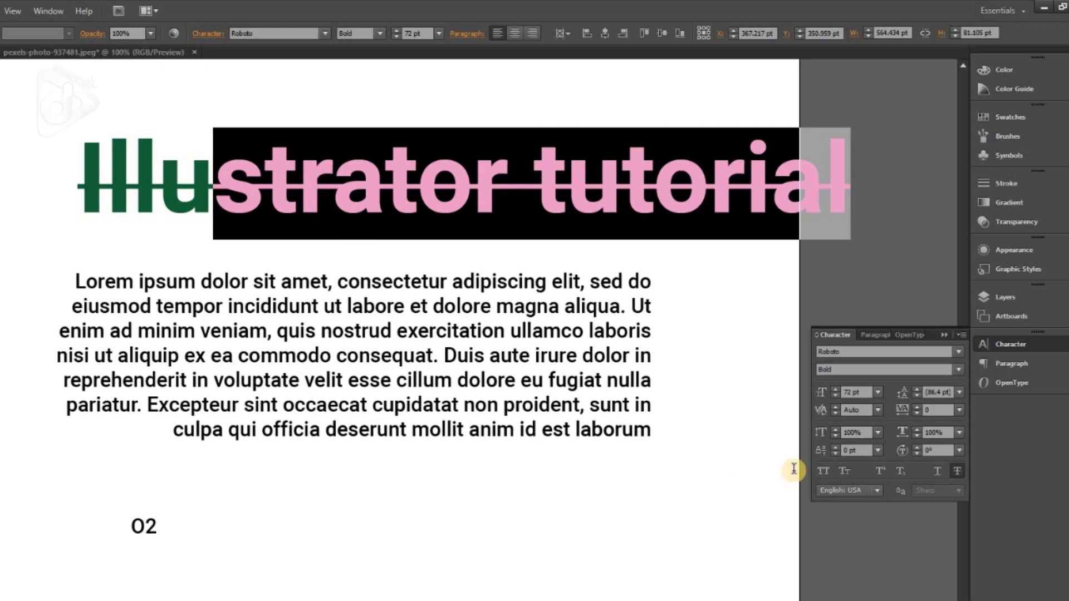
pyautogui.hotkey('ctrl', 'a')
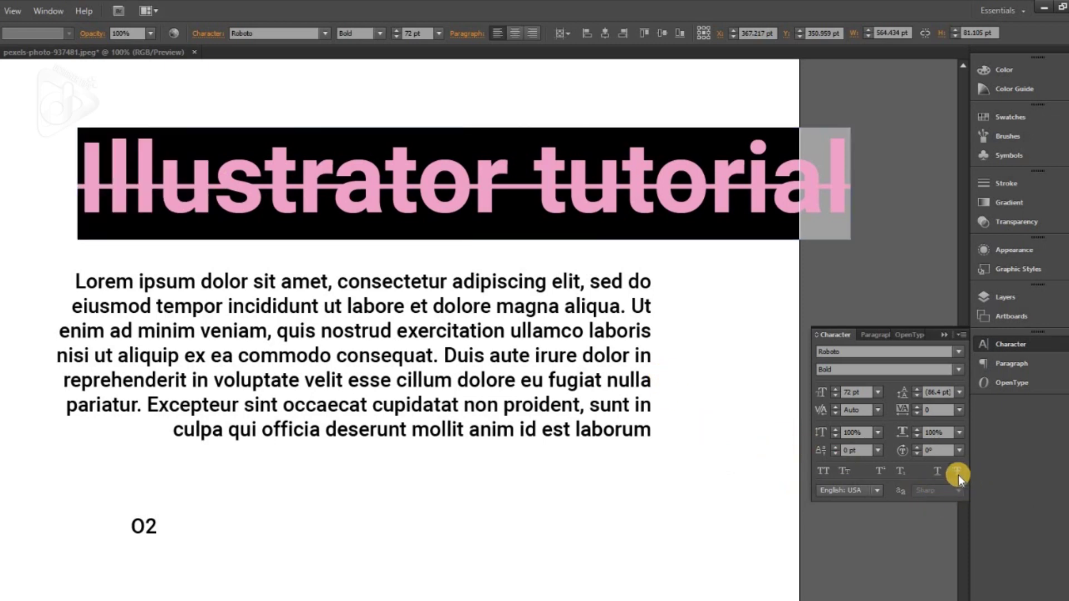
pyautogui.click(957, 473)
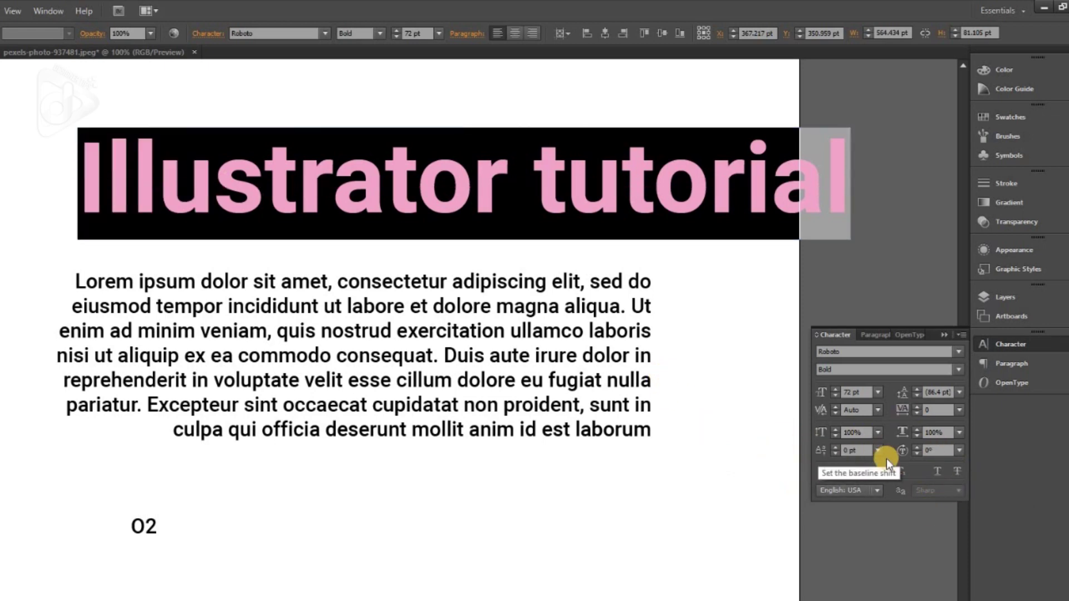
# Keep the heading's language as English: USA and deselect it.
pyautogui.click(857, 496)
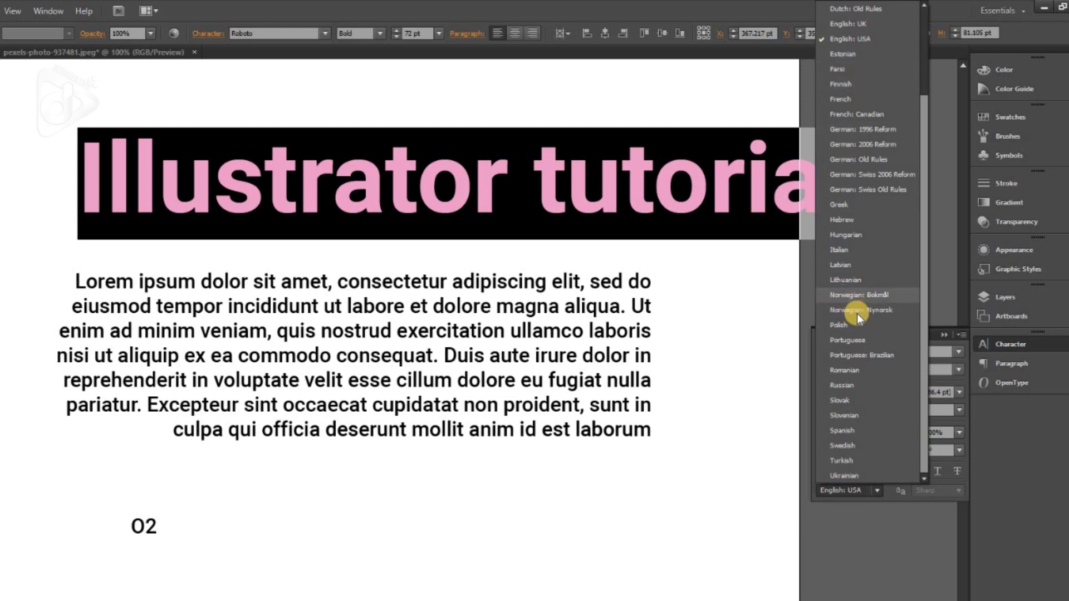
pyautogui.click(832, 39)
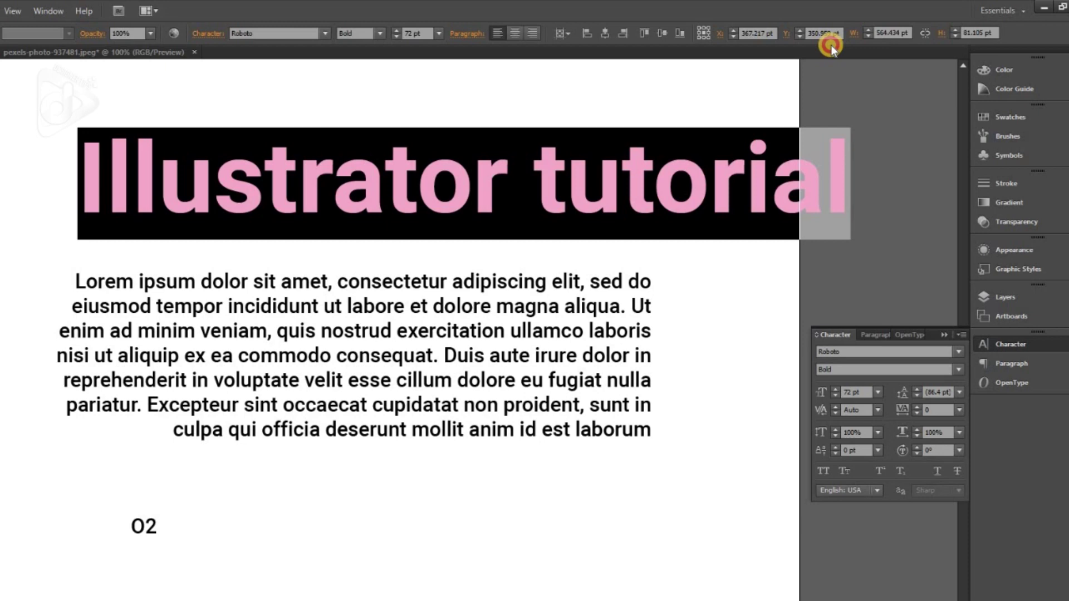
pyautogui.click(740, 178)
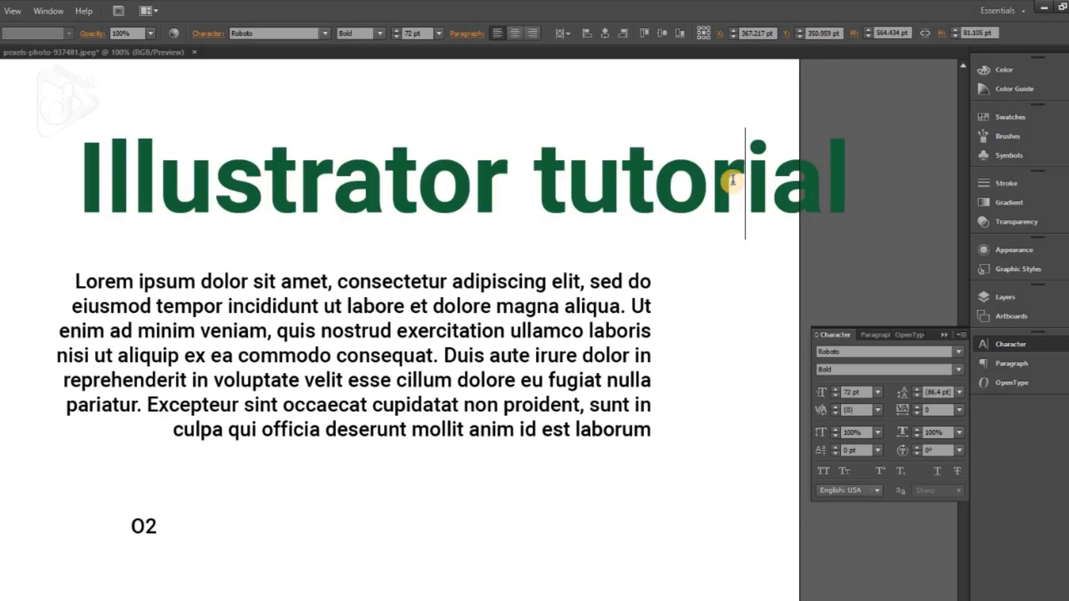
# Select all the Lorem ipsum text and justify it with the last line left.
pyautogui.click(866, 335)
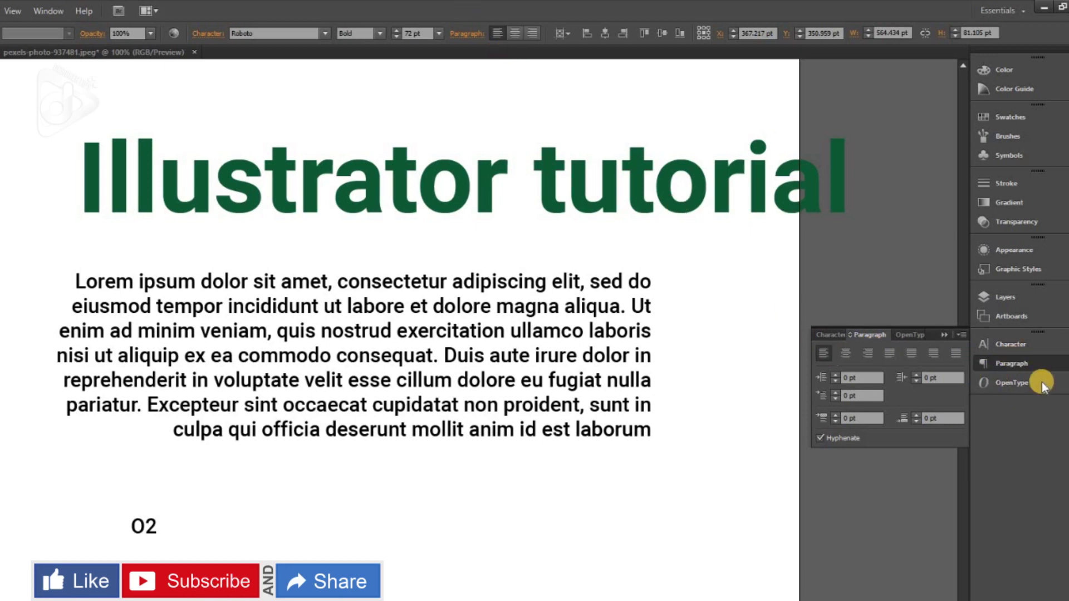
pyautogui.click(185, 355)
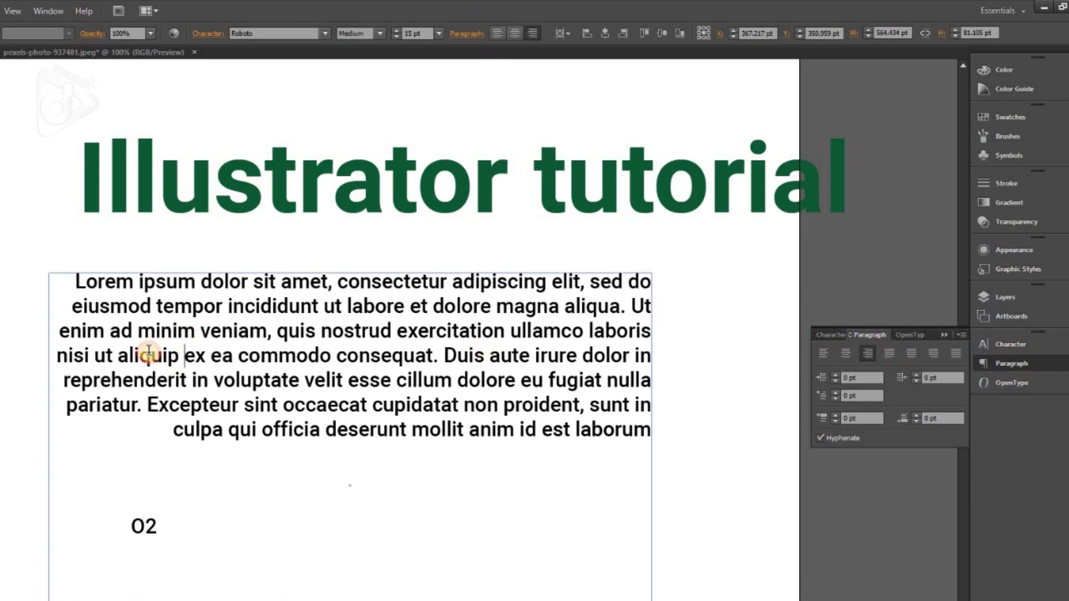
pyautogui.hotkey('ctrl', 'a')
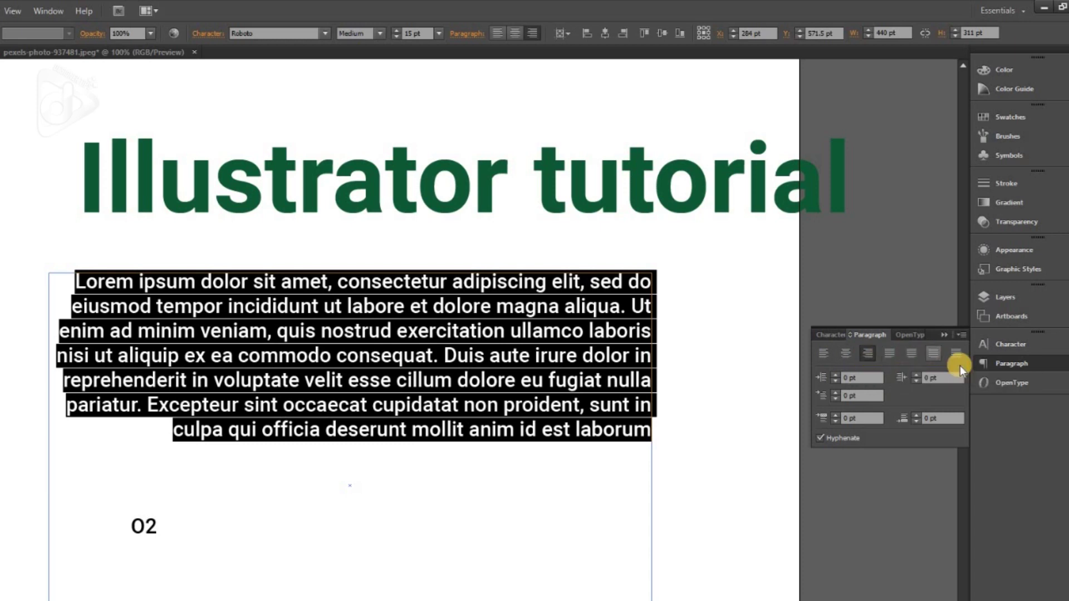
pyautogui.click(889, 354)
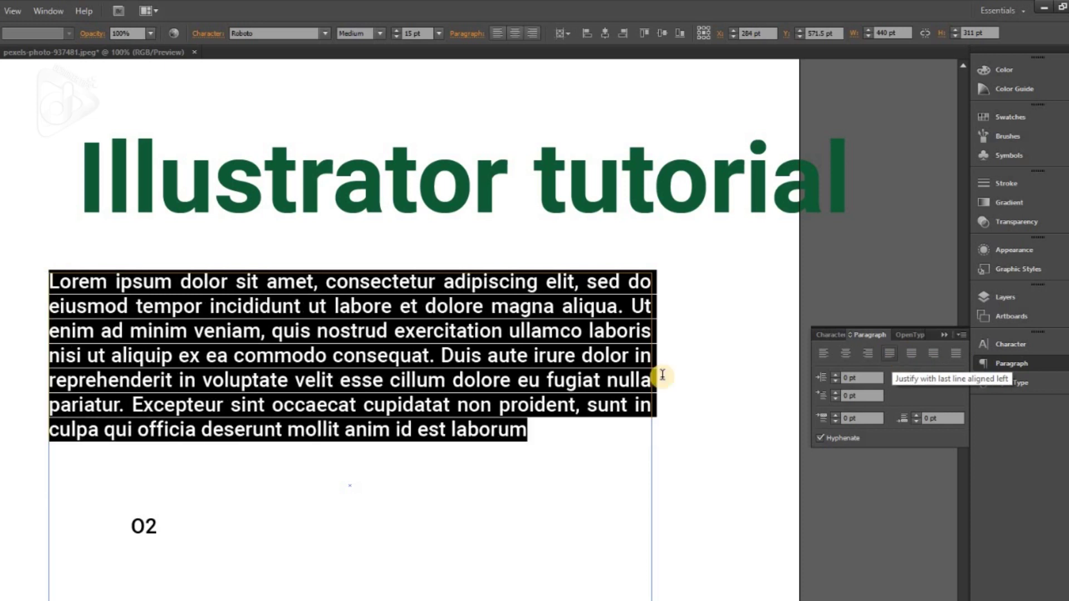
# Justify the paragraph with its last line centered.
pyautogui.moveTo(554, 440)
pyautogui.mouseDown()
pyautogui.moveTo(43, 313)
pyautogui.moveTo(21, 276)
pyautogui.mouseUp()
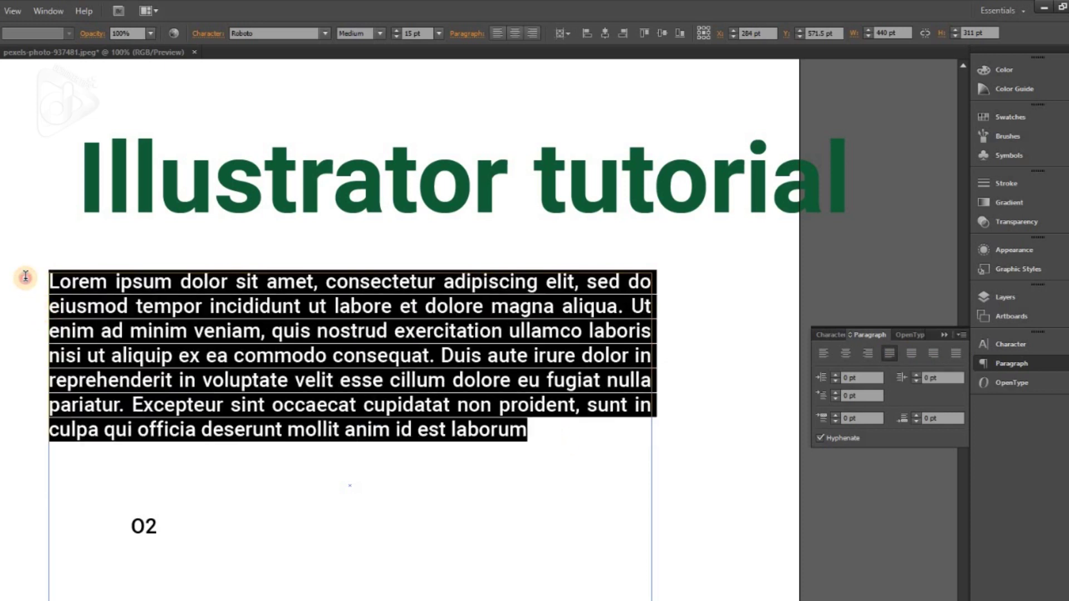
pyautogui.click(540, 435)
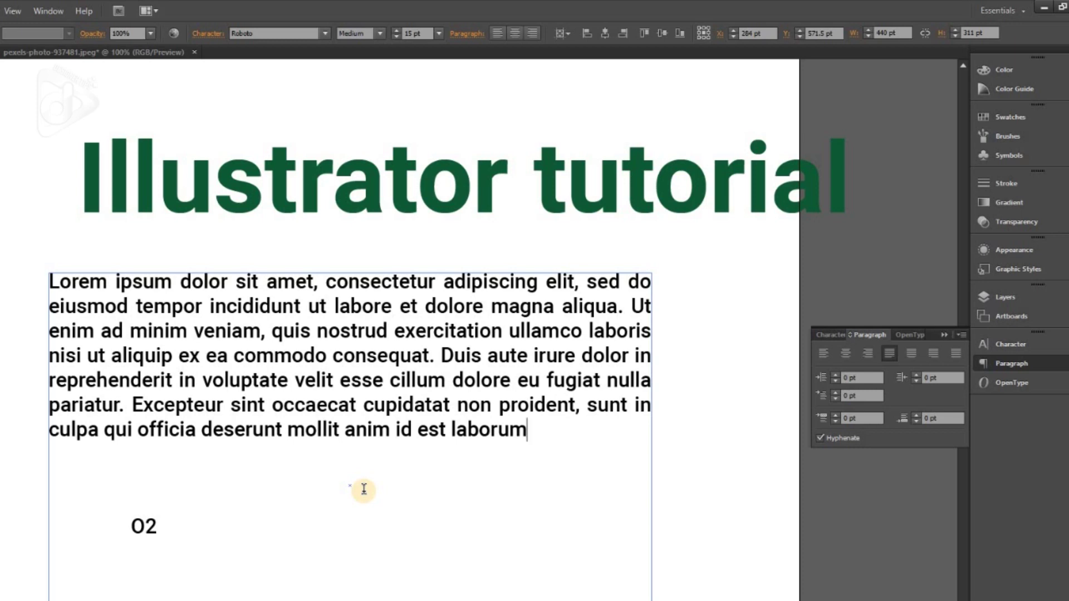
pyautogui.moveTo(556, 432); pyautogui.dragTo(49, 282)
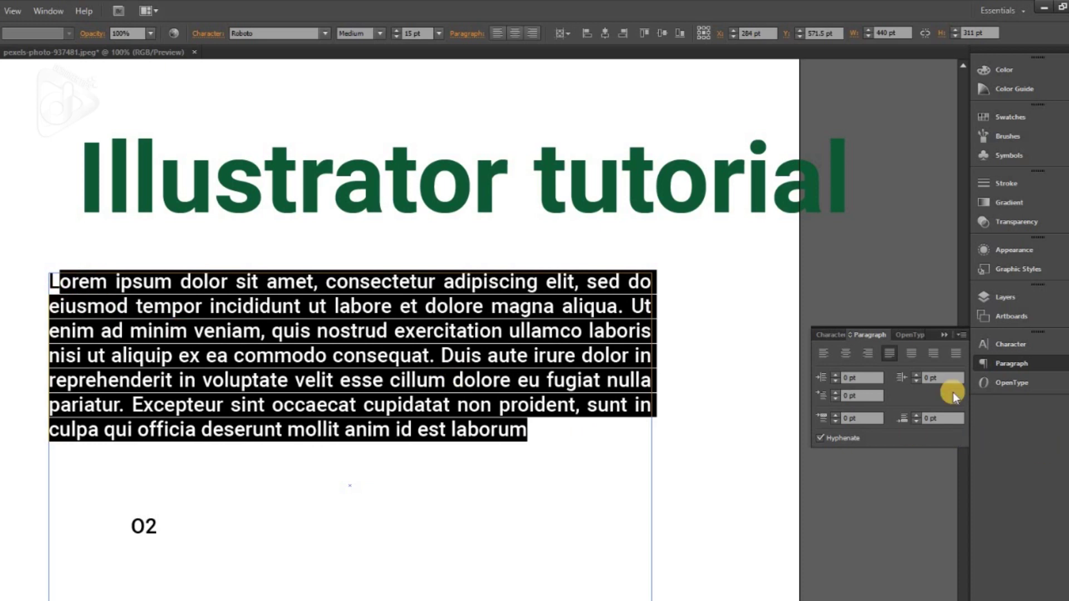
pyautogui.click(912, 353)
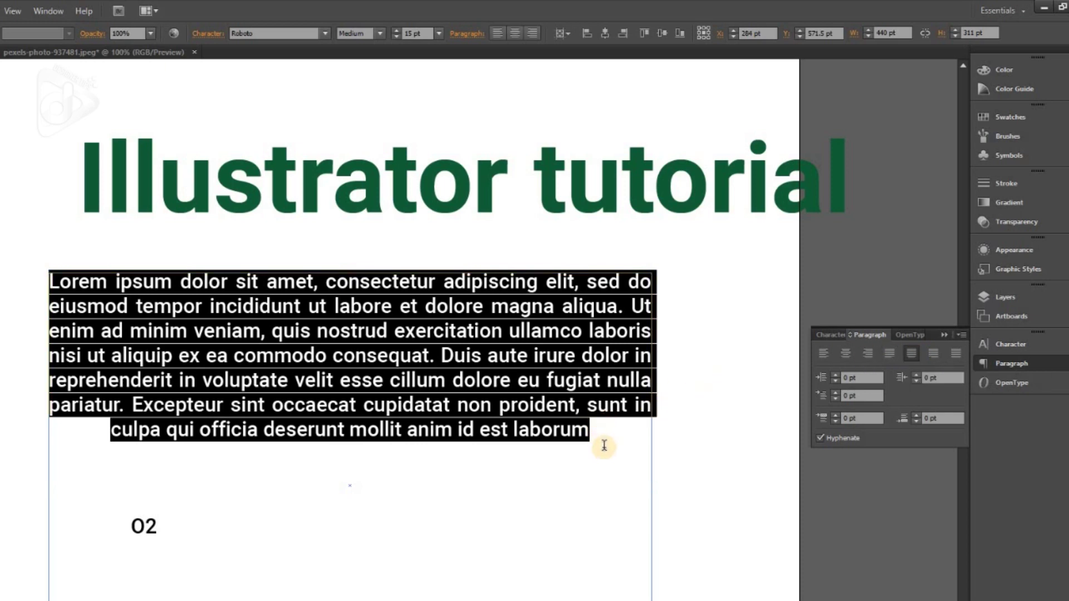
# Justify the paragraph with its last line aligned right.
pyautogui.moveTo(591, 436); pyautogui.dragTo(72, 282)
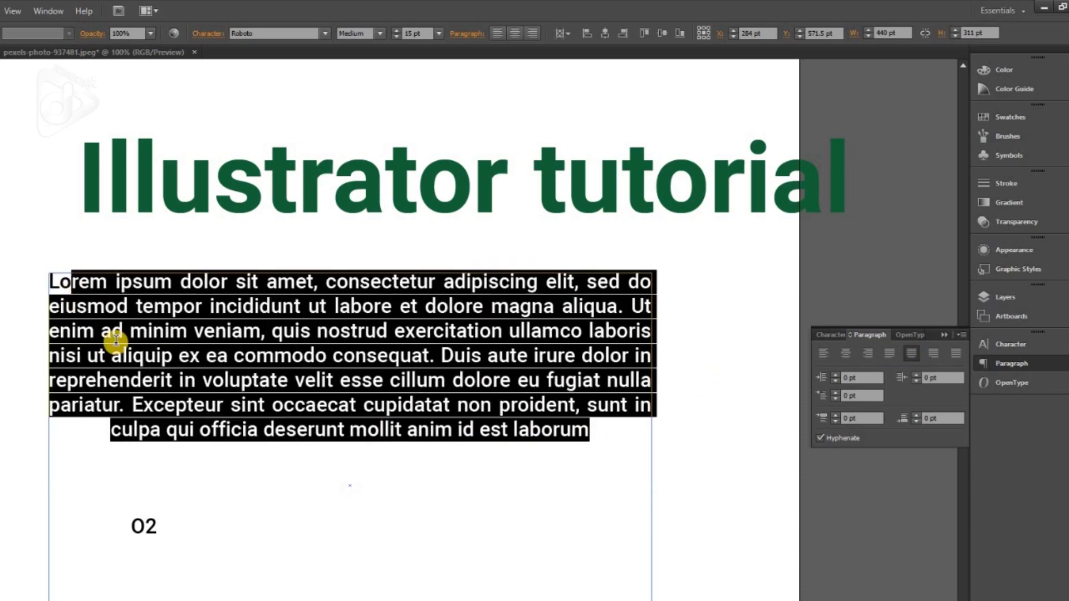
pyautogui.click(589, 435)
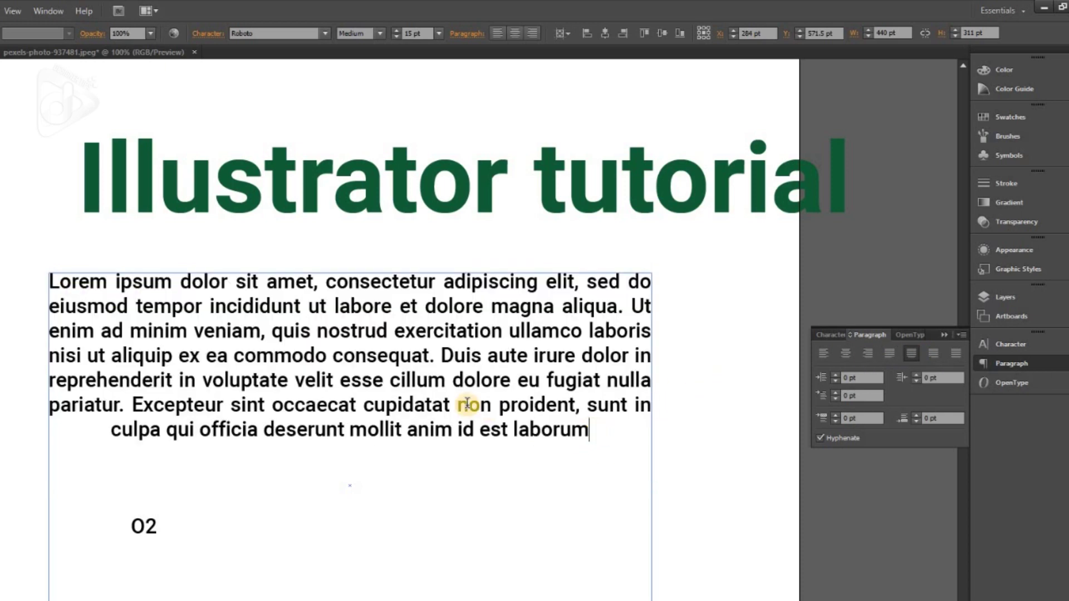
pyautogui.click(469, 403)
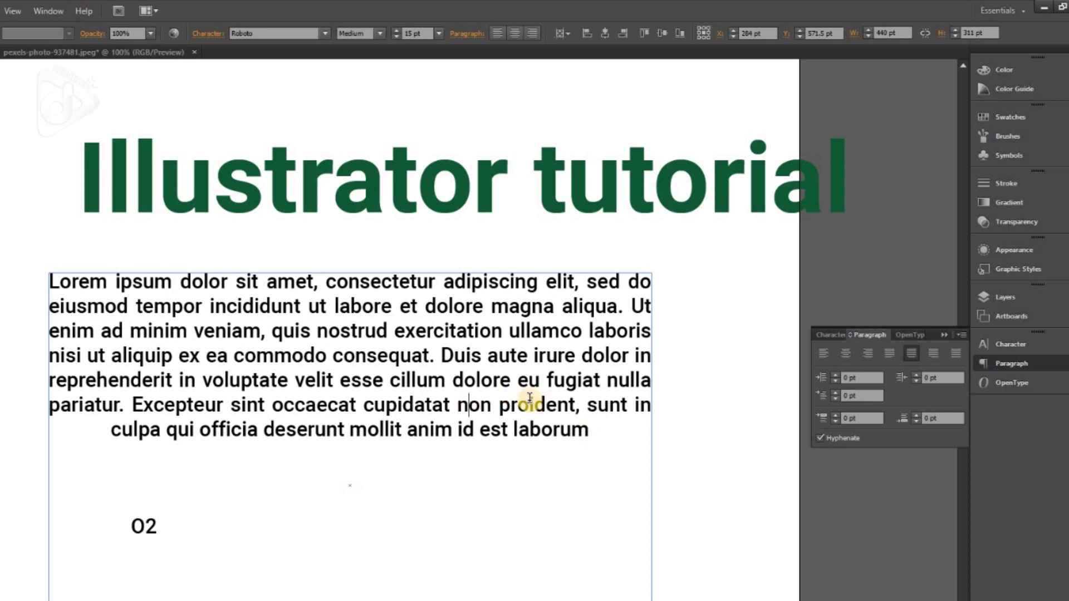
pyautogui.hotkey('ctrl', 'a')
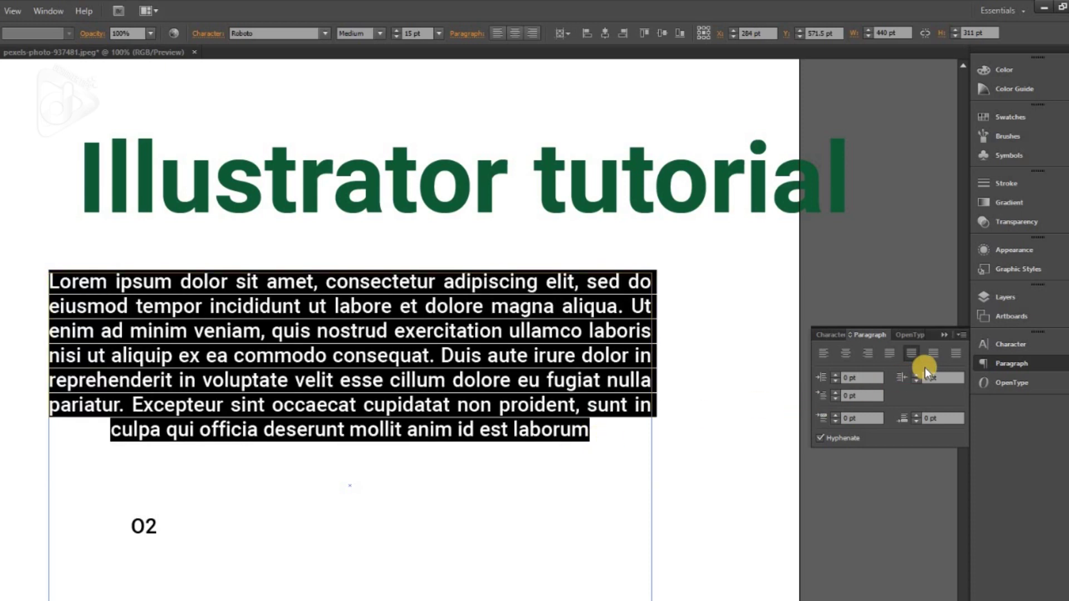
pyautogui.click(935, 352)
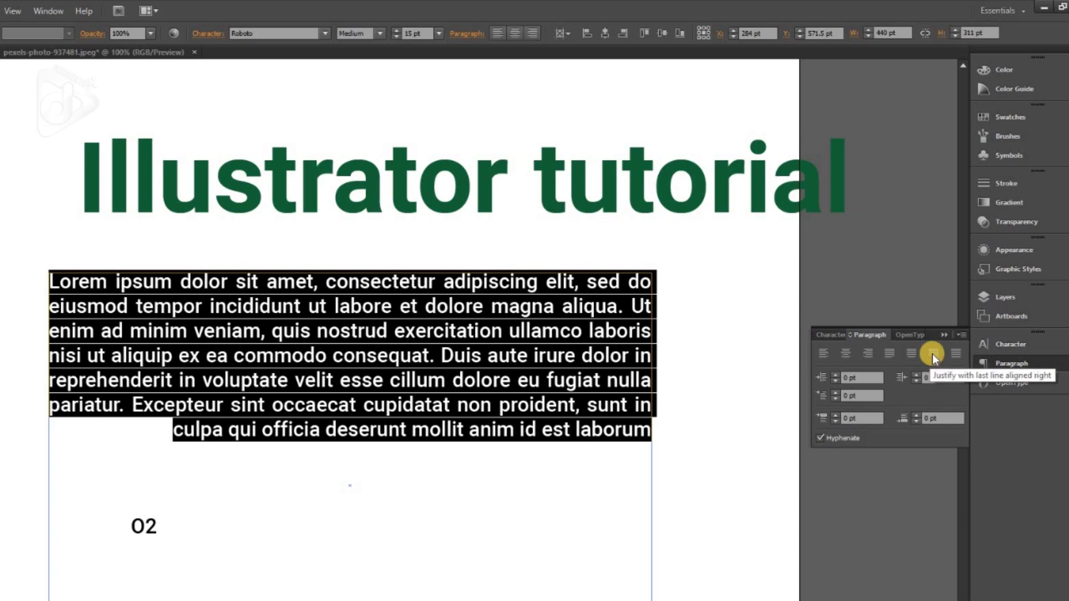
# Justify every line of the paragraph, including the last.
pyautogui.click(598, 407)
pyautogui.hotkey('ctrl', 'a')
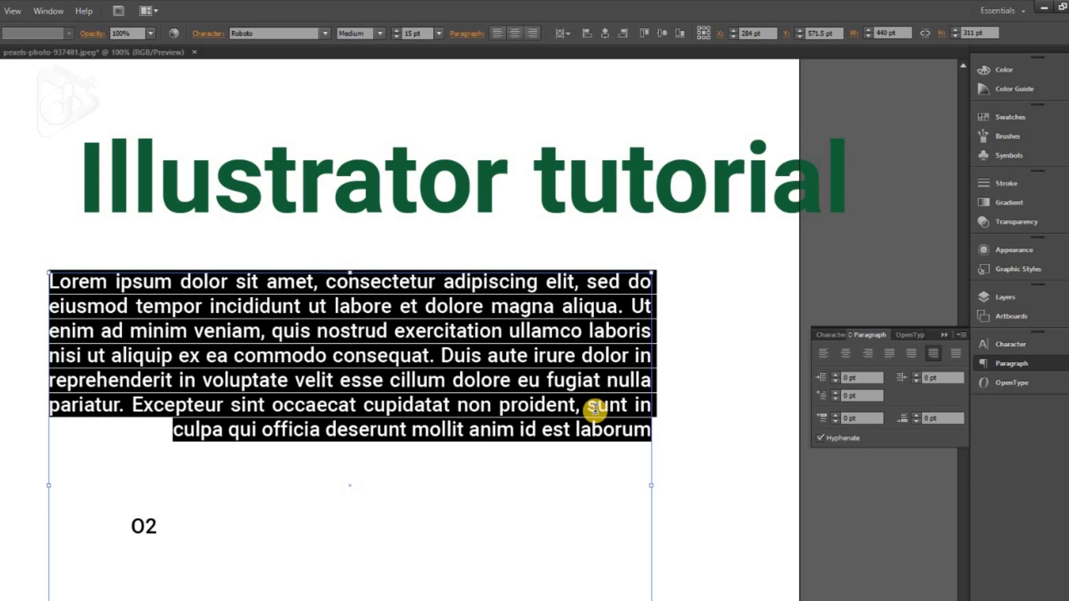
pyautogui.click(955, 352)
# Apply full justification to the whole Lorem ipsum paragraph.
pyautogui.click(533, 428)
pyautogui.tripleClick(533, 429)
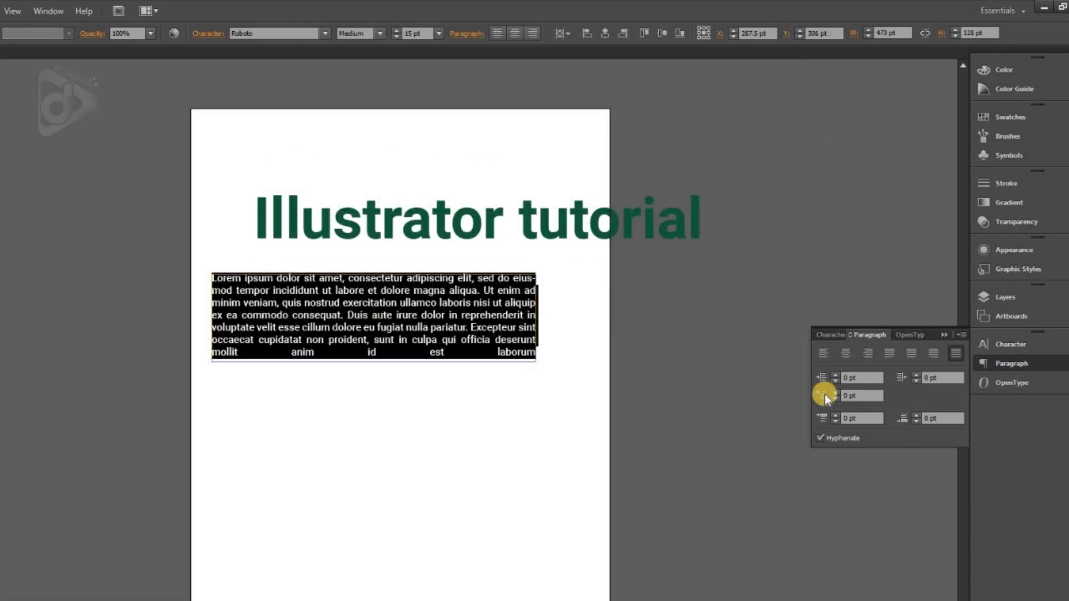
pyautogui.click(935, 378)
# Try a 22 pt left indent, reset it to 0 pt, and set a 26 pt right indent.
pyautogui.click(846, 373)
pyautogui.click(836, 374)
pyautogui.write('22')
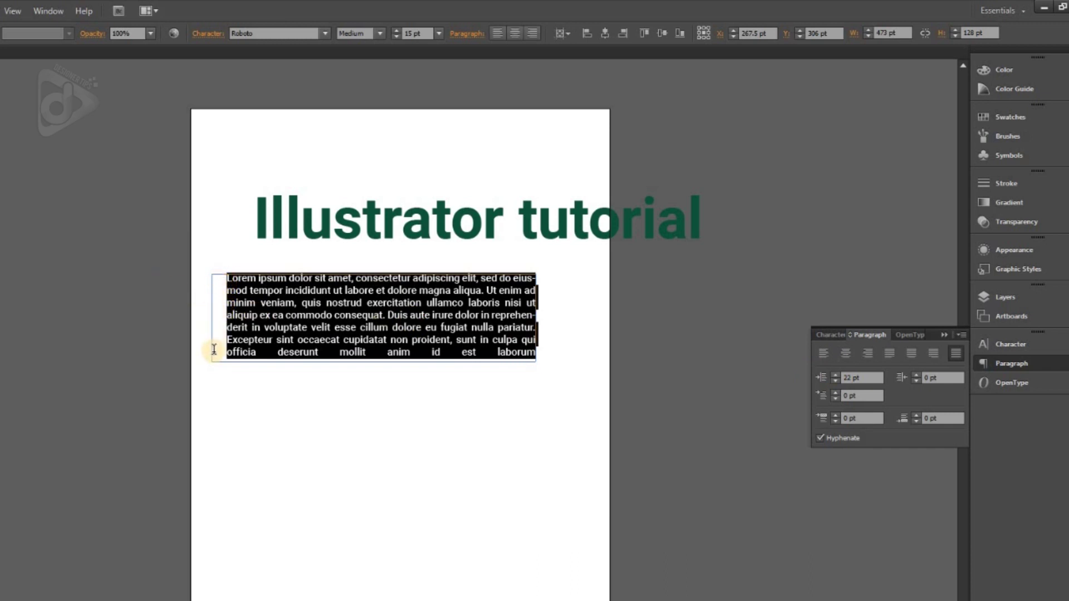
pyautogui.write('0')
pyautogui.press('Return')
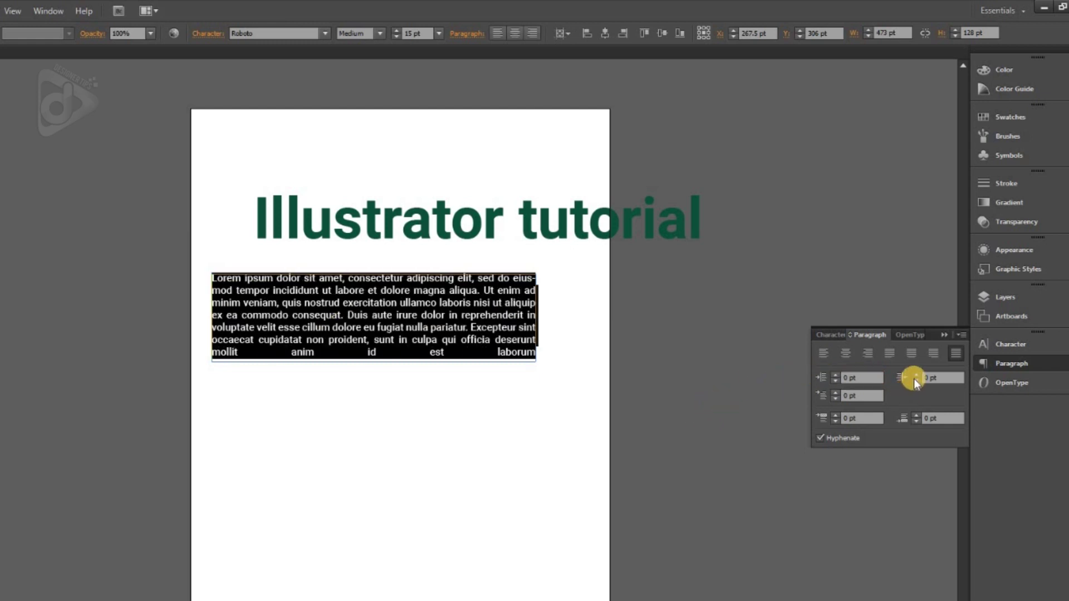
pyautogui.moveTo(914, 373); pyautogui.dragTo(914, 373)
pyautogui.write('25')
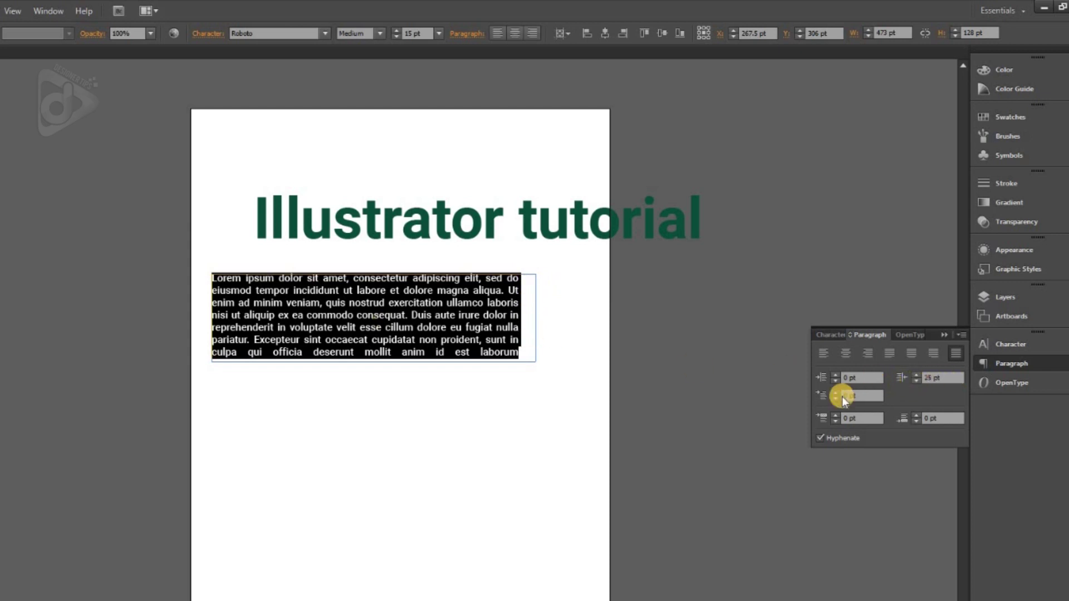
# Reset the paragraph's right indent to 0 pt.
pyautogui.click(947, 381)
pyautogui.write('0')
pyautogui.press('Return')
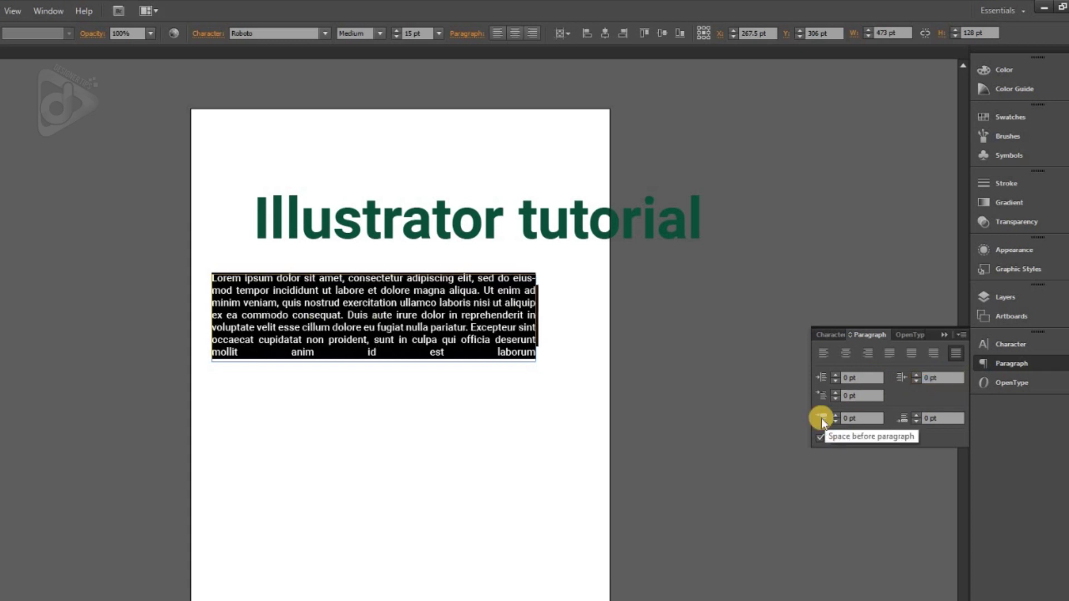
# Try a 53 pt first-line indent, then reset it to 0 pt.
pyautogui.click(847, 402)
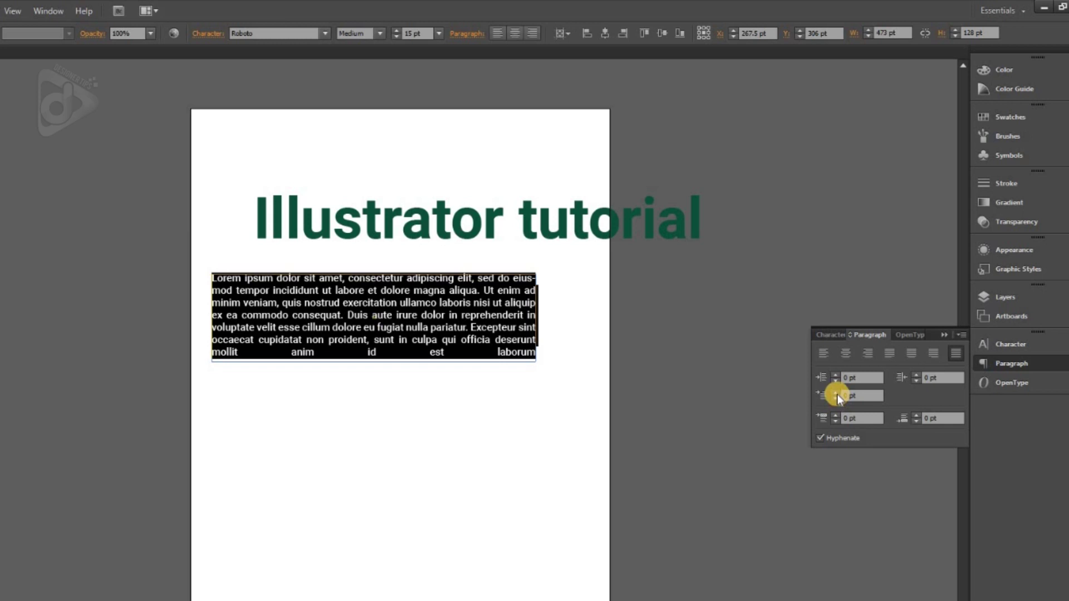
pyautogui.click(836, 393)
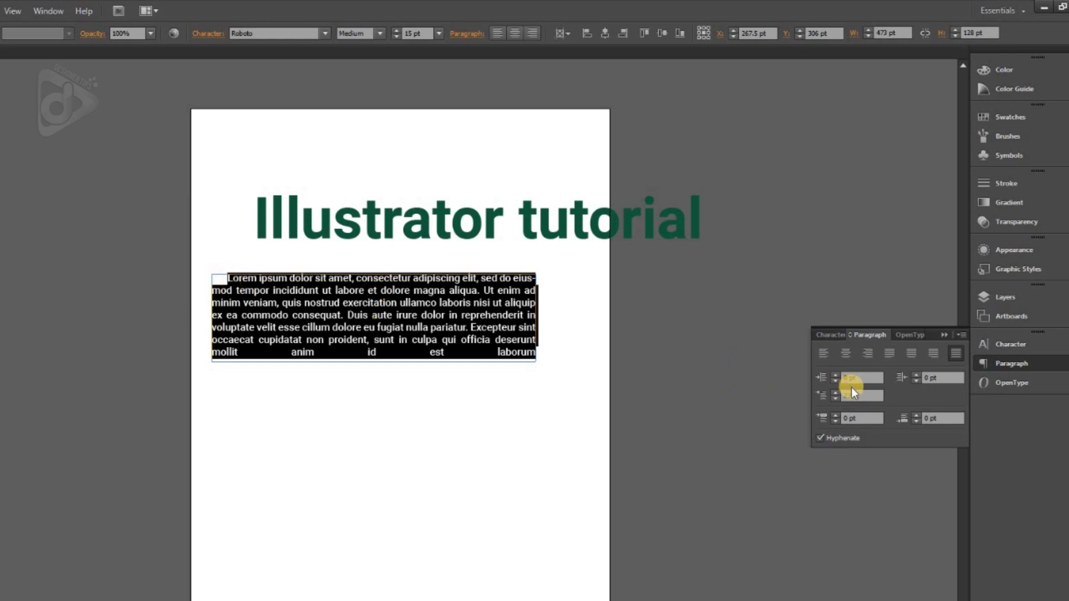
pyautogui.click(818, 398)
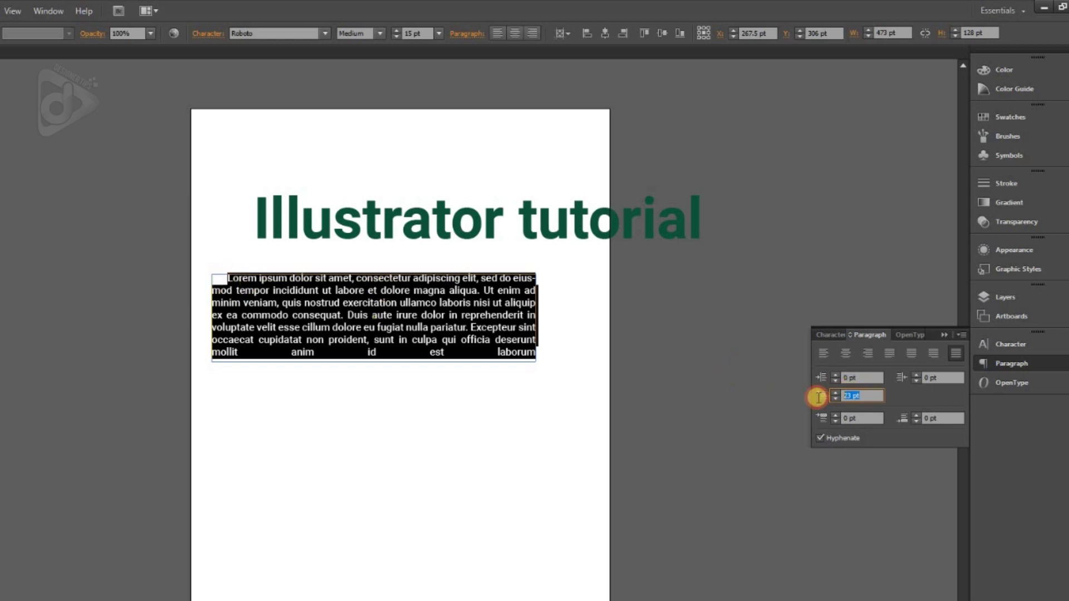
pyautogui.write('0')
pyautogui.press('Return')
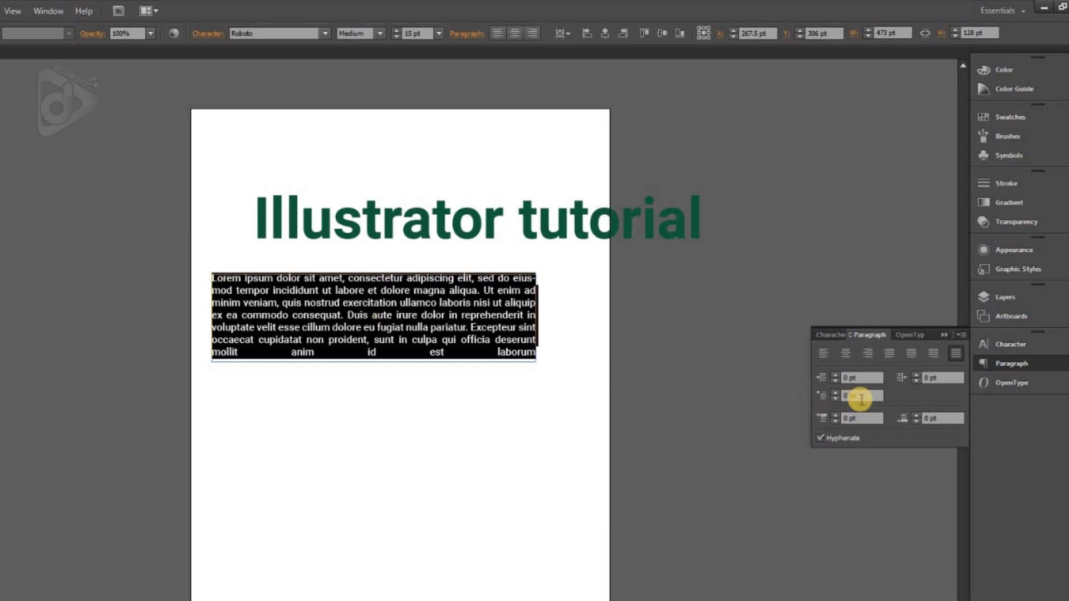
# Add 22 pt of space before the paragraph.
pyautogui.click(821, 418)
pyautogui.write('22')
pyautogui.press('Return')
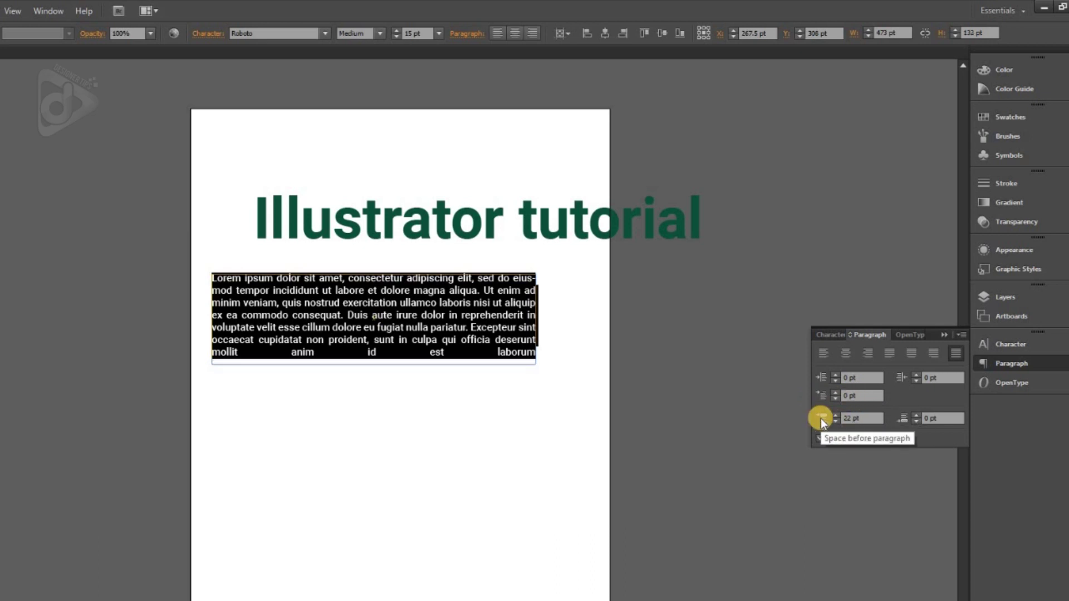